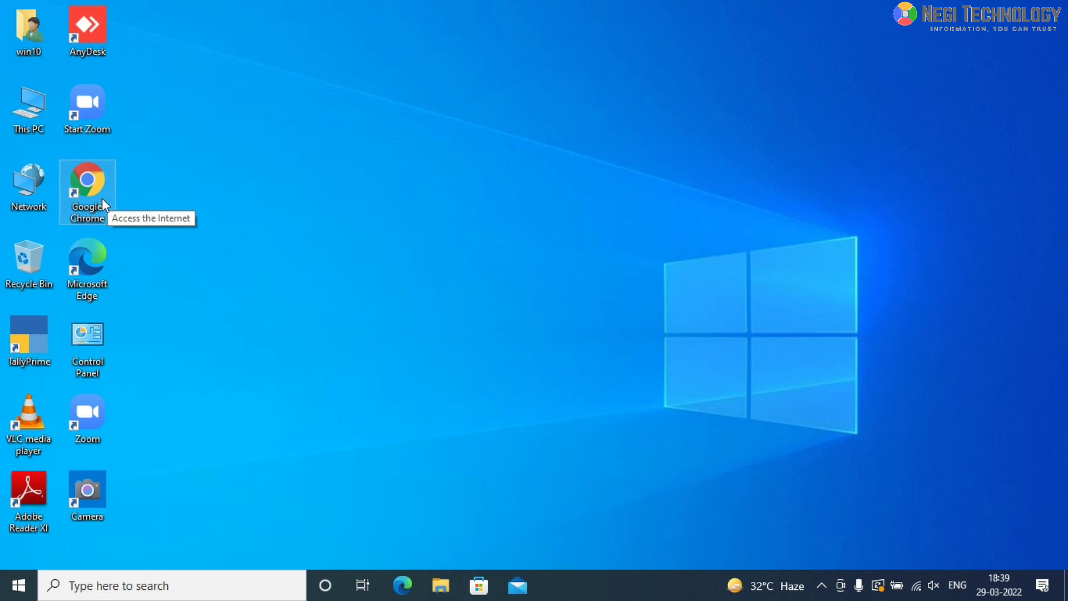
left_click(104, 199)
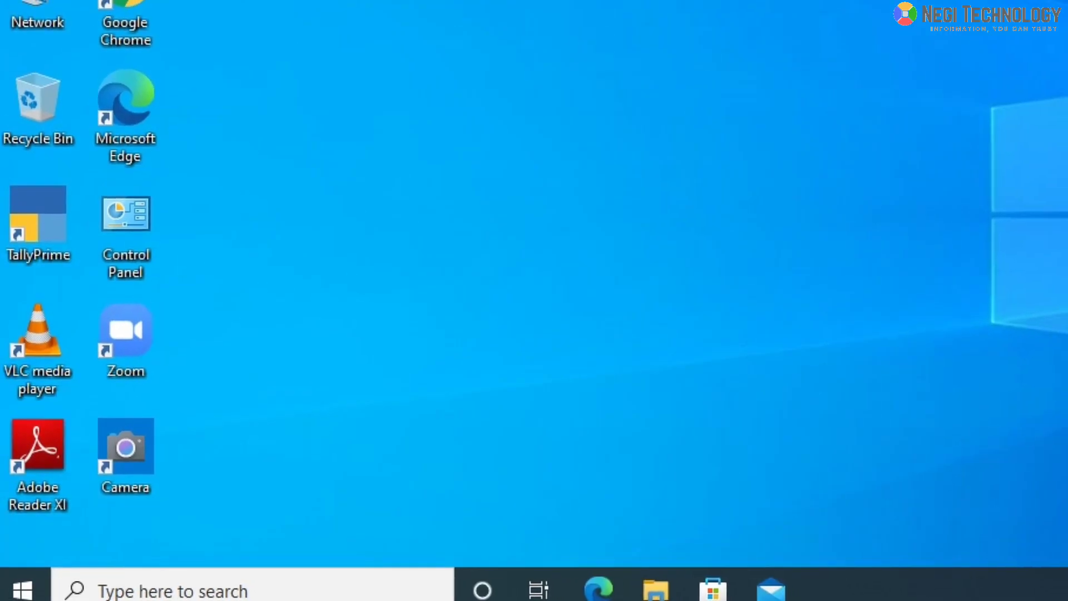
key("super+r")
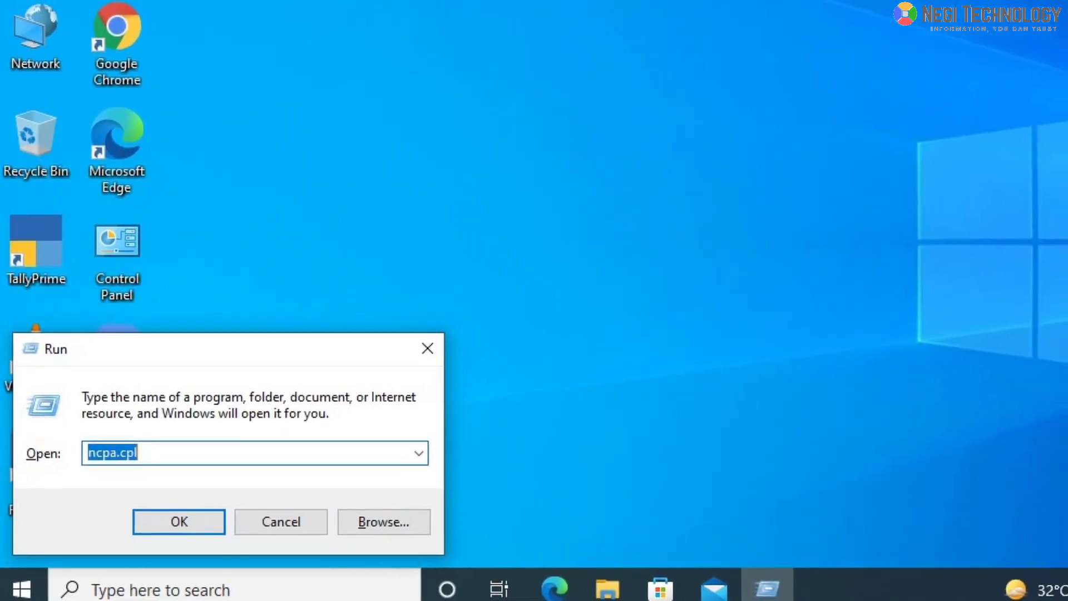
type("negi")
key("Escape")
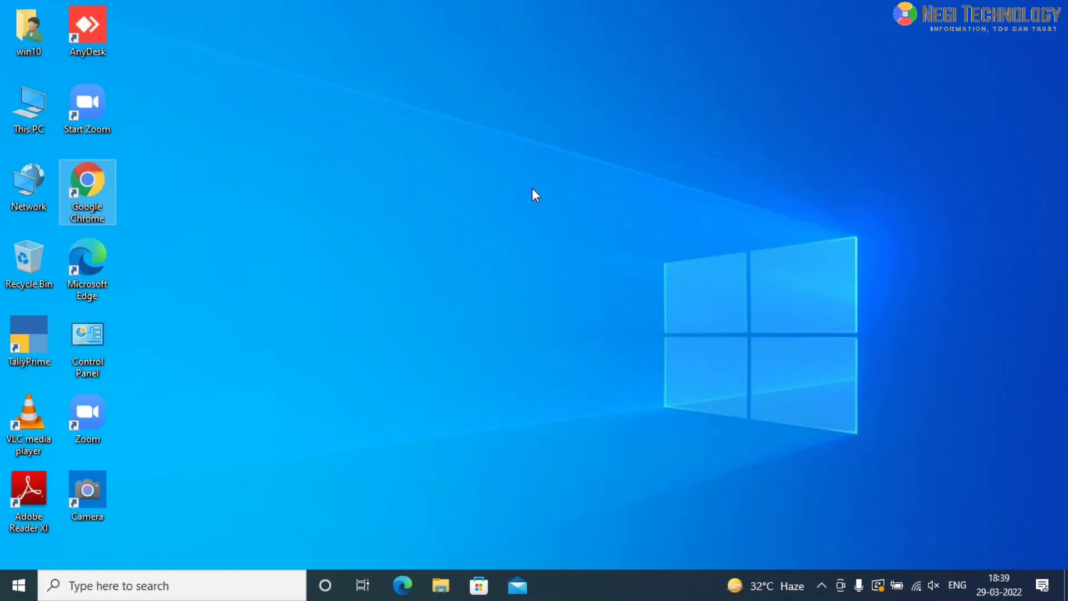
Start creating a new shortcut on the desktop and open the browser for choosing its target
right_click(531, 189)
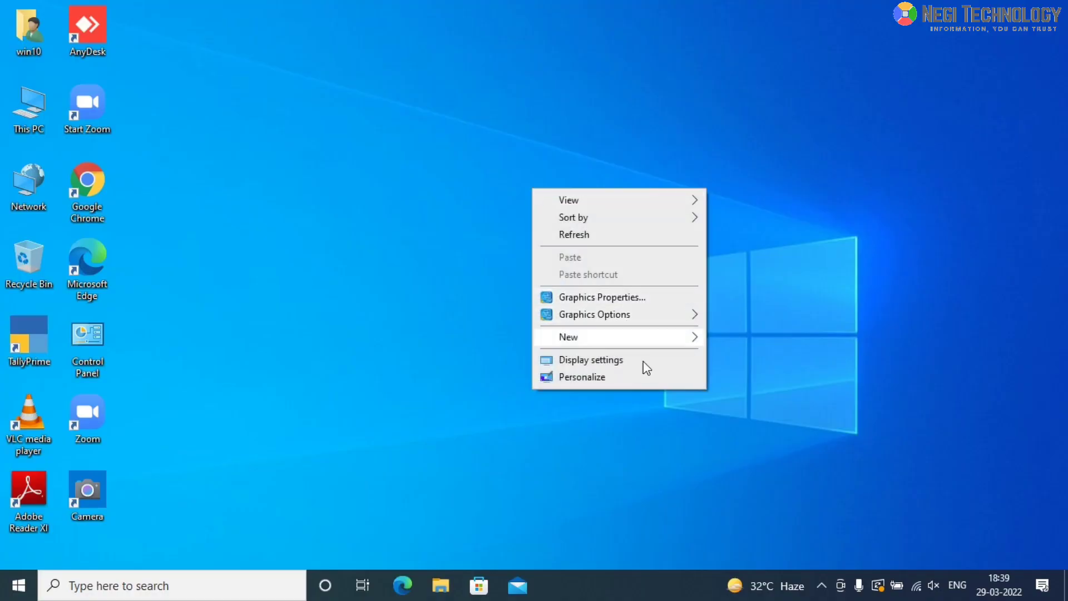
mouse_move(682, 340)
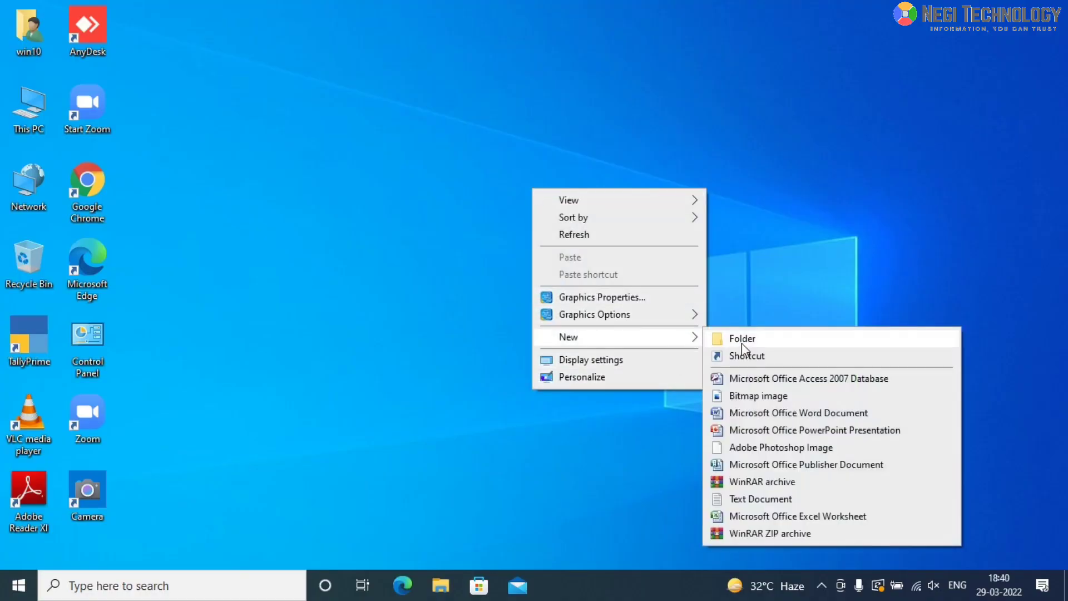
left_click(748, 357)
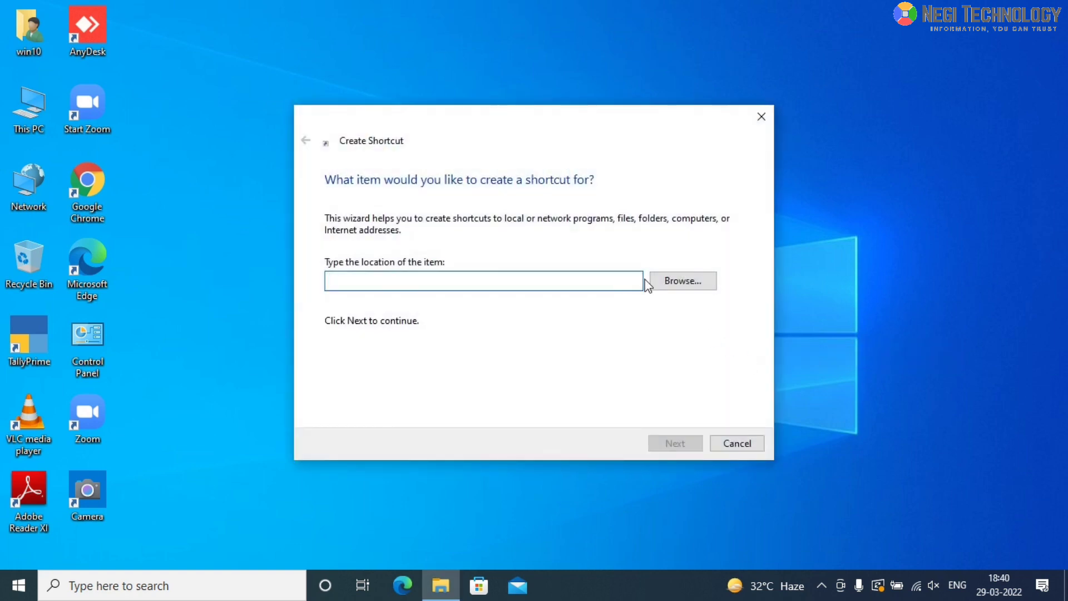
left_click(664, 288)
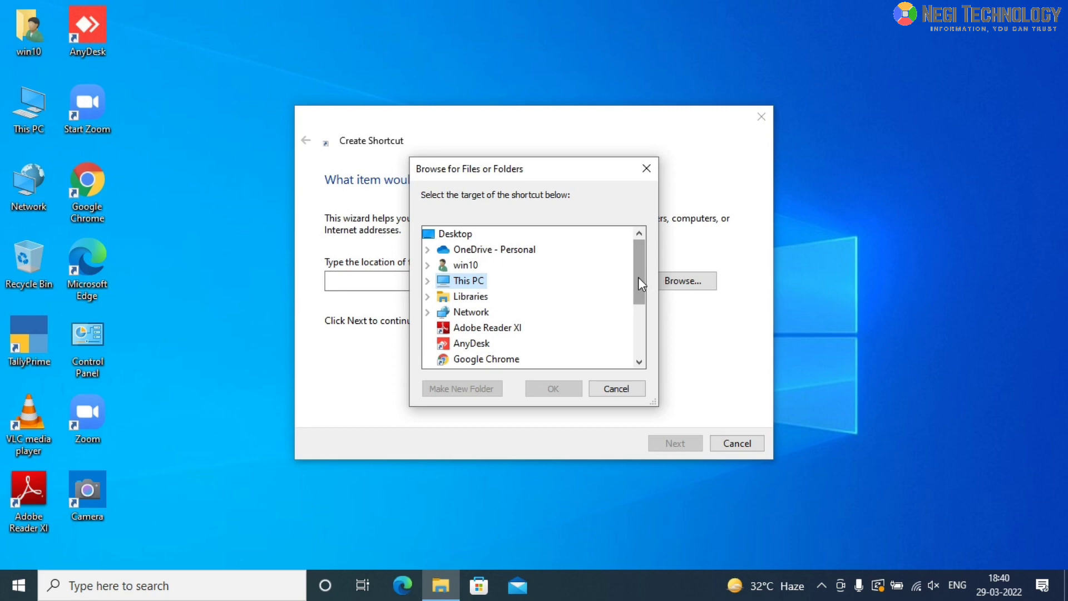
Expand This PC, Local Disk (C:) and its Program Files folder in the target tree
left_click(427, 280)
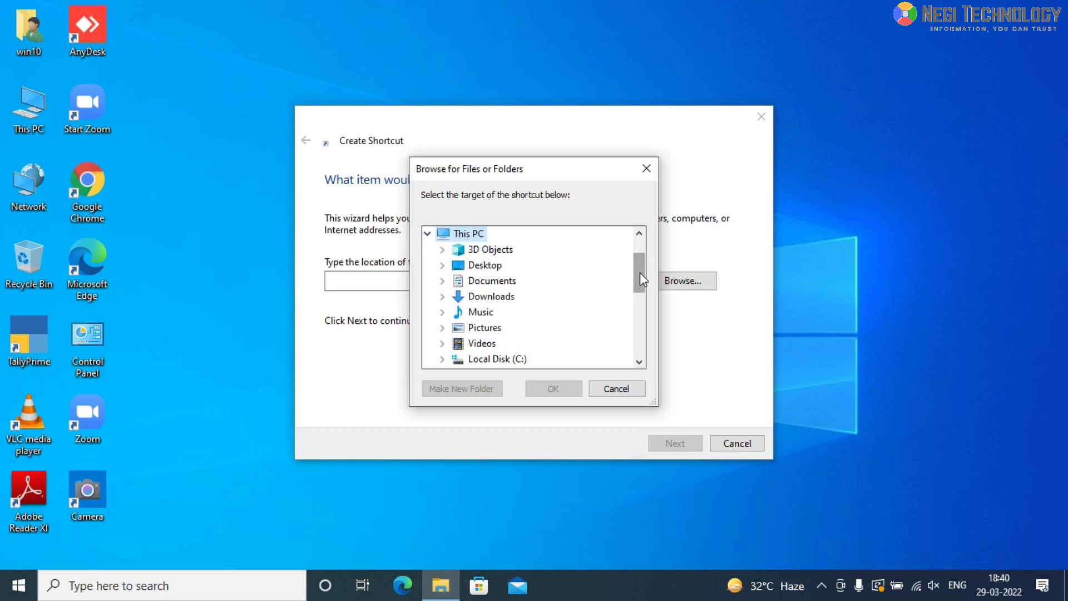
left_click_drag(642, 278, 639, 284)
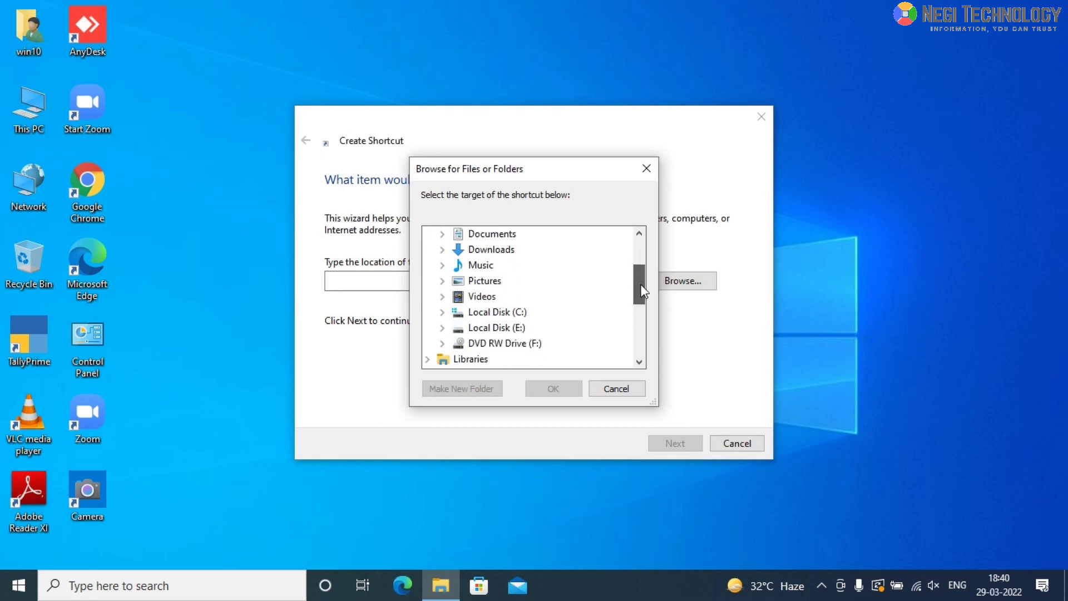
left_click(443, 312)
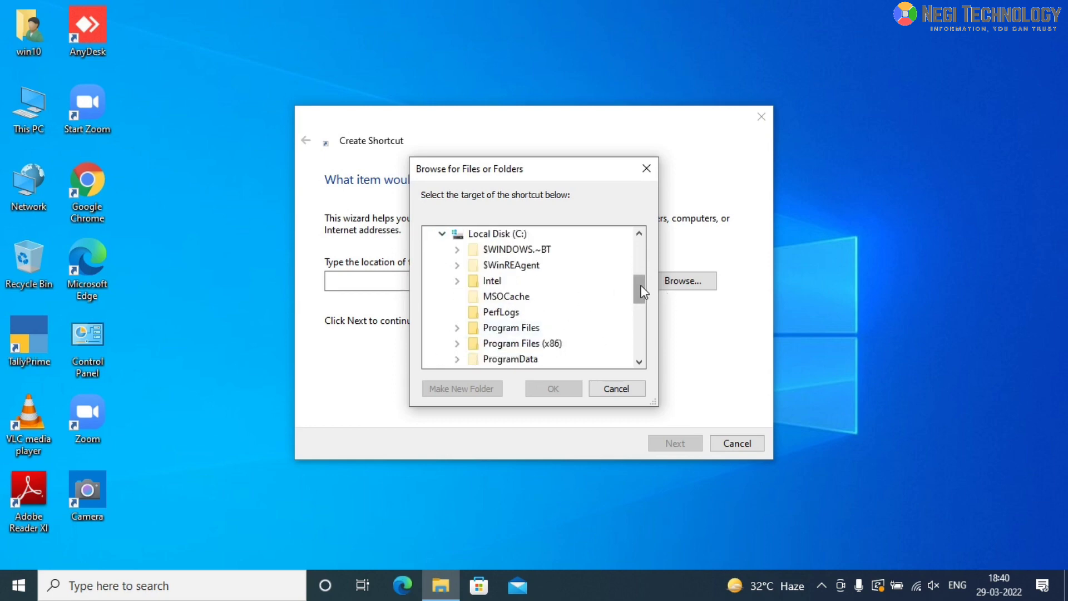
left_click_drag(639, 284, 640, 292)
left_click(457, 280)
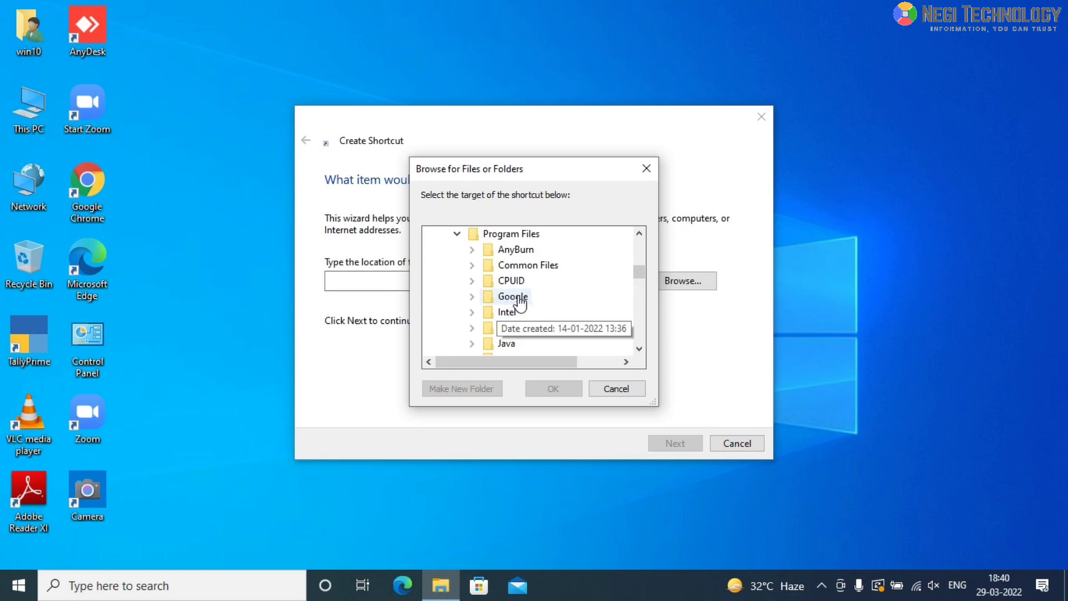
Choose the chrome application in Google > Chrome > Application as the shortcut's target
left_click(471, 298)
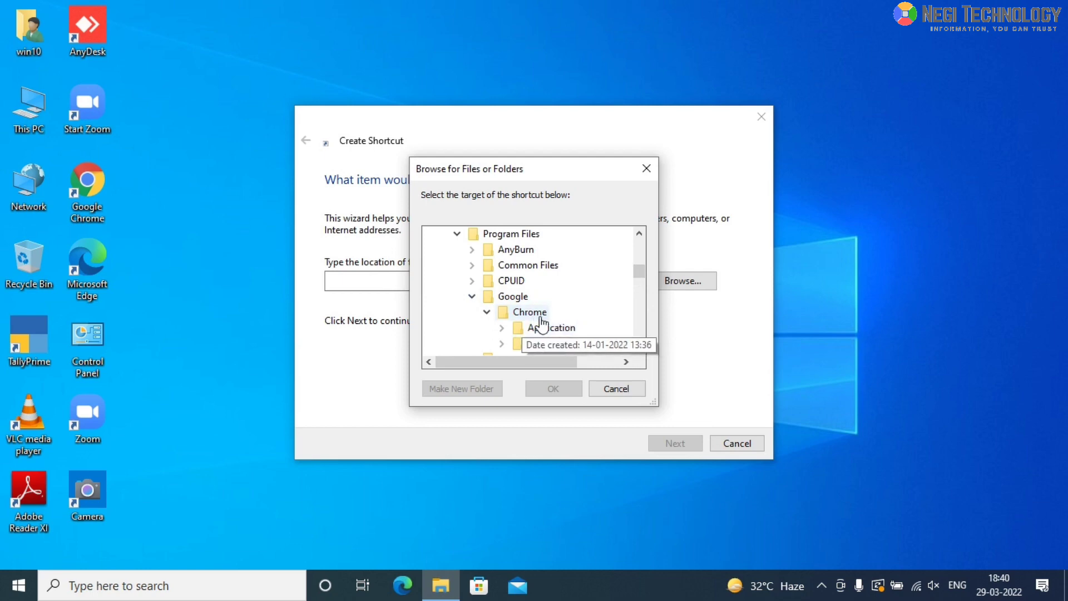
left_click(520, 313)
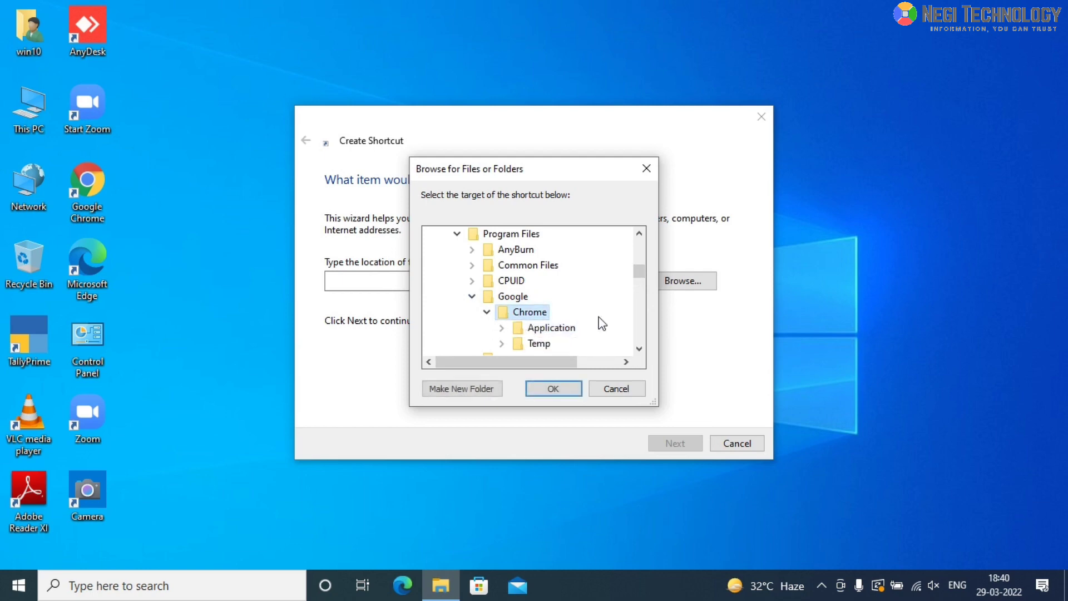
scroll(639, 288, "down", 1)
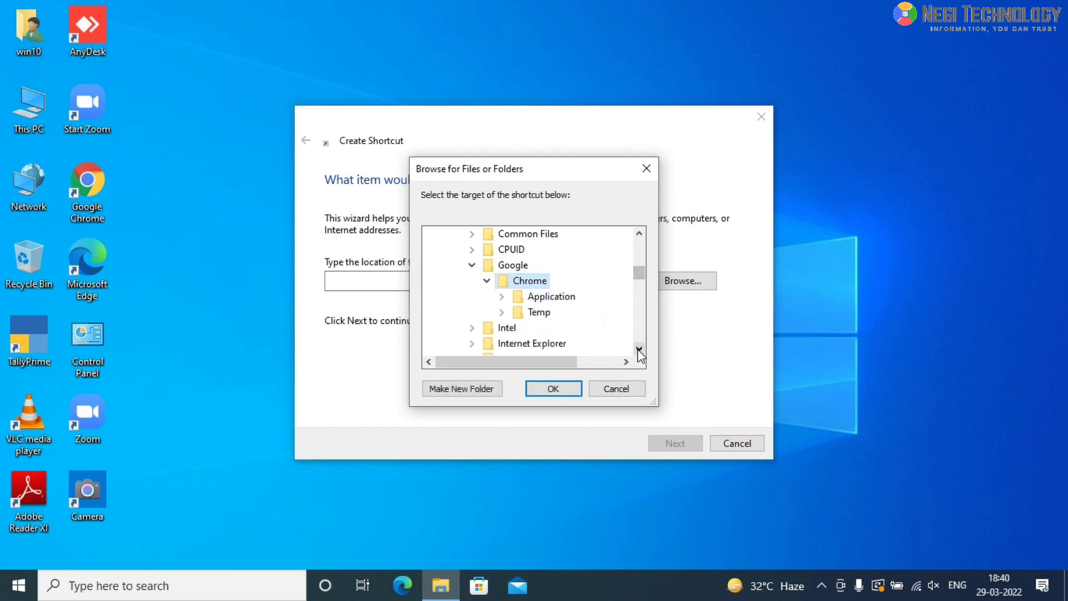
left_click(501, 296)
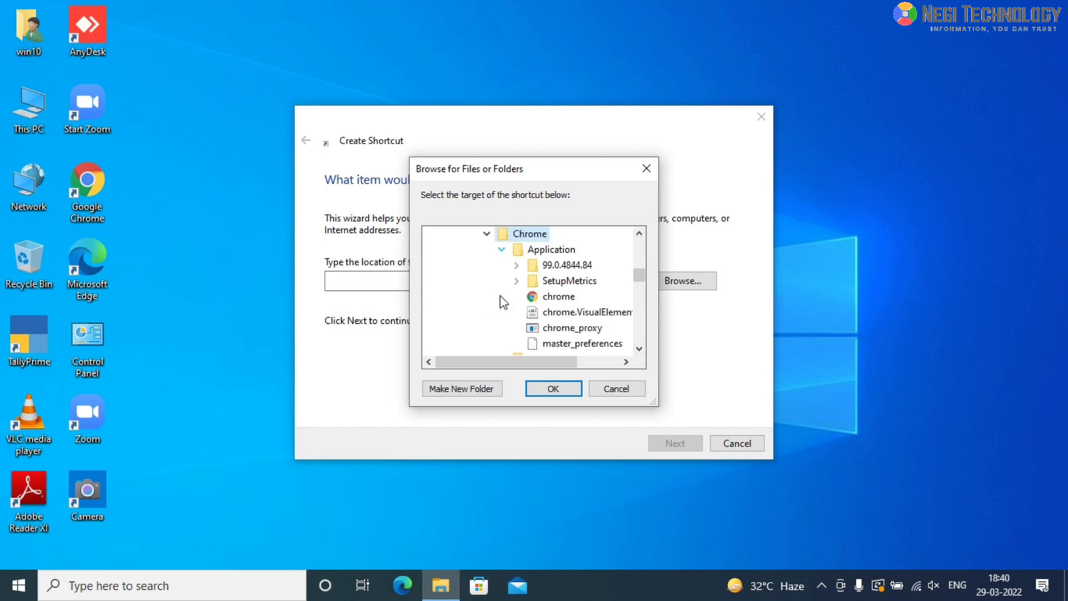
left_click(640, 349)
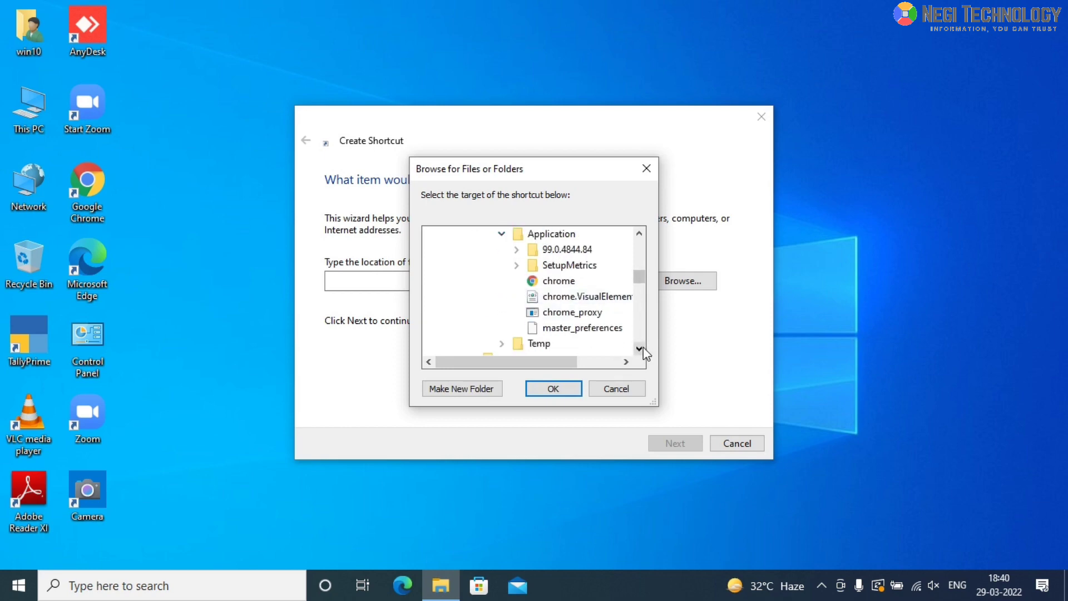
left_click(570, 285)
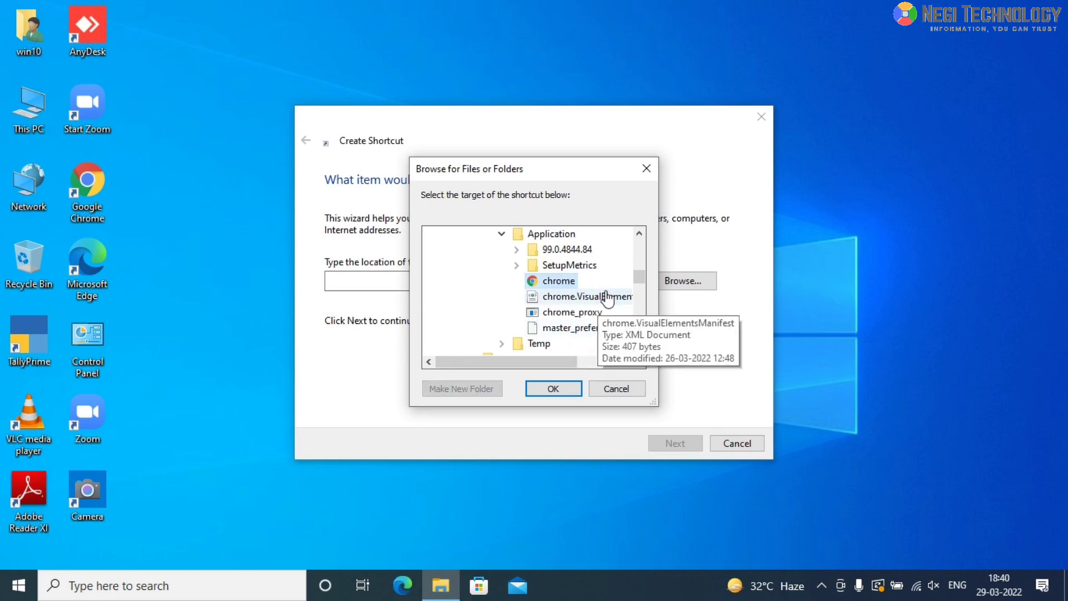
left_click(556, 389)
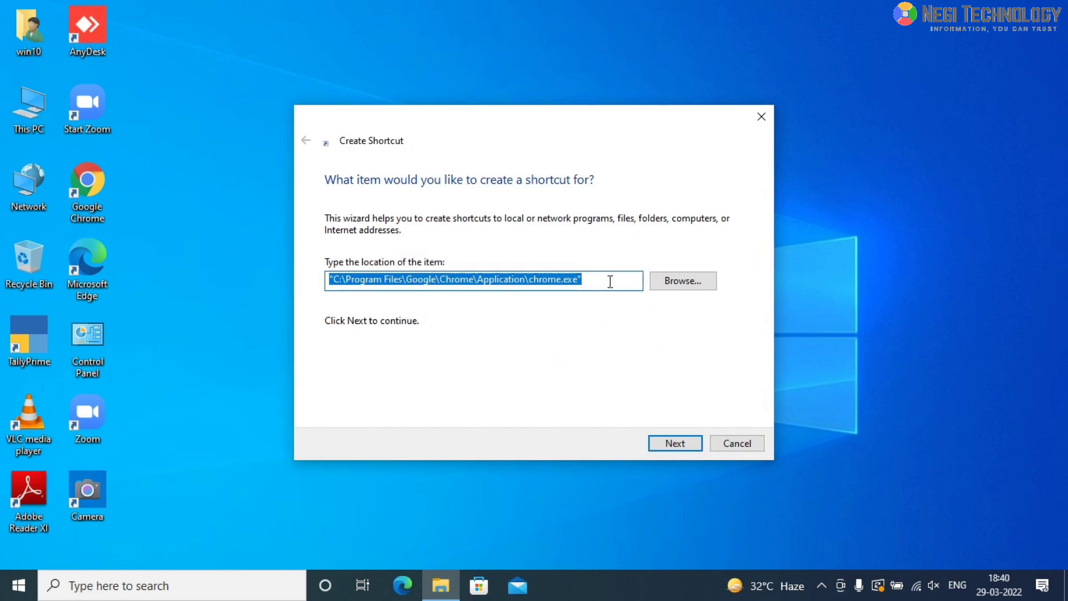
Name the Chrome shortcut "negi" and finish creating it on the desktop
left_click(691, 450)
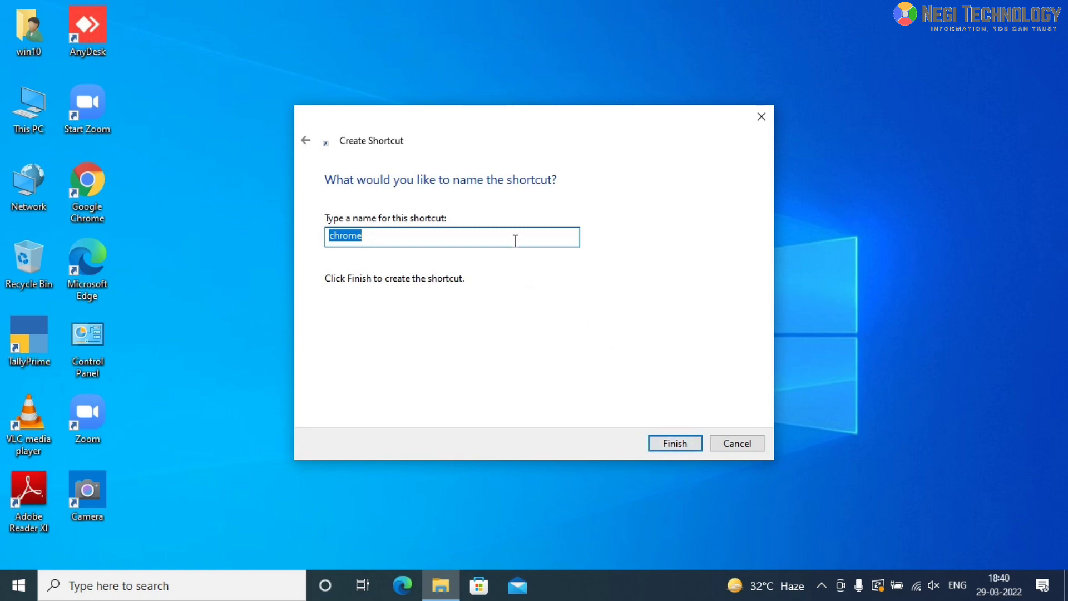
type("negi")
left_click(669, 443)
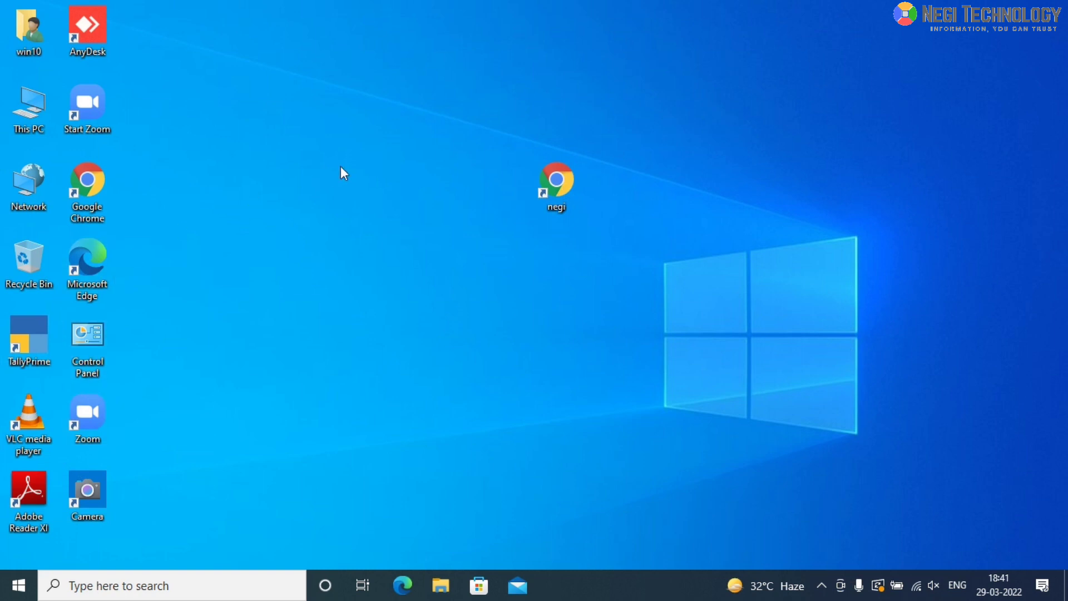
Start creating a second desktop shortcut and browse for the item it points to
right_click(539, 295)
mouse_move(635, 464)
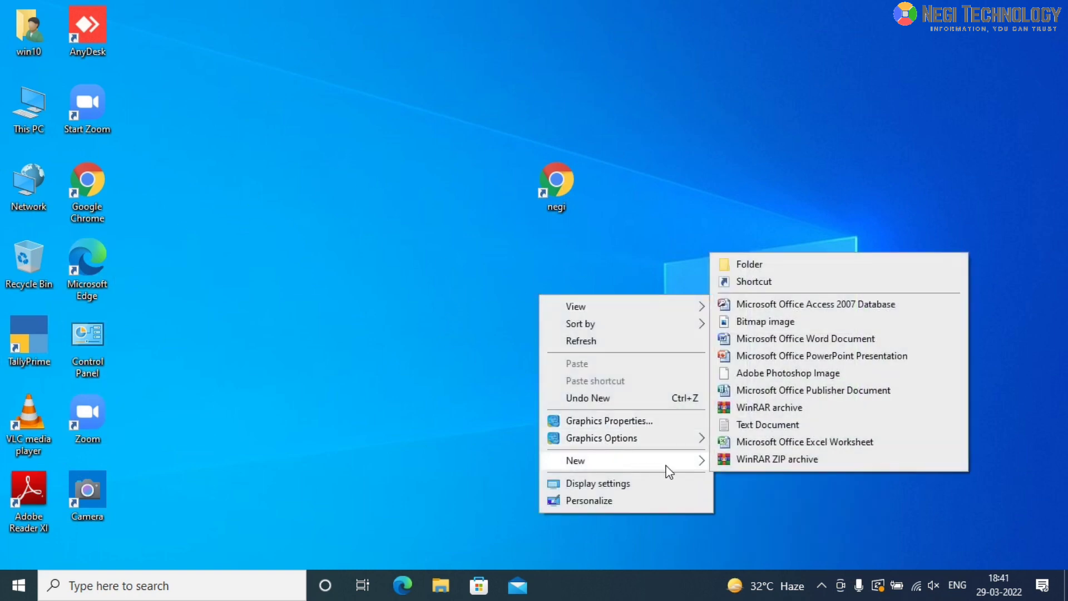
left_click(796, 281)
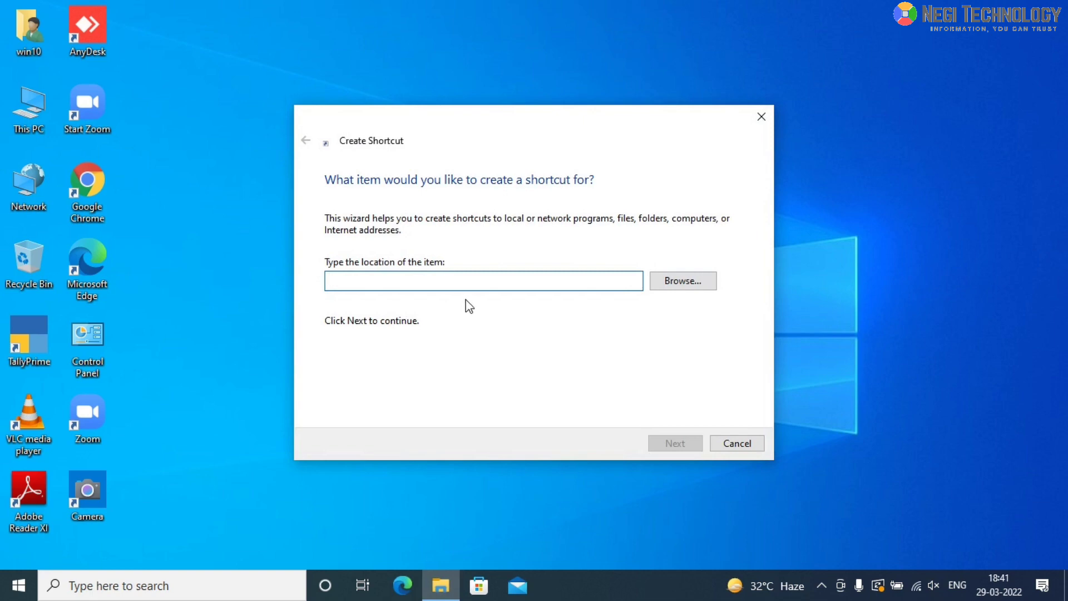
left_click(684, 288)
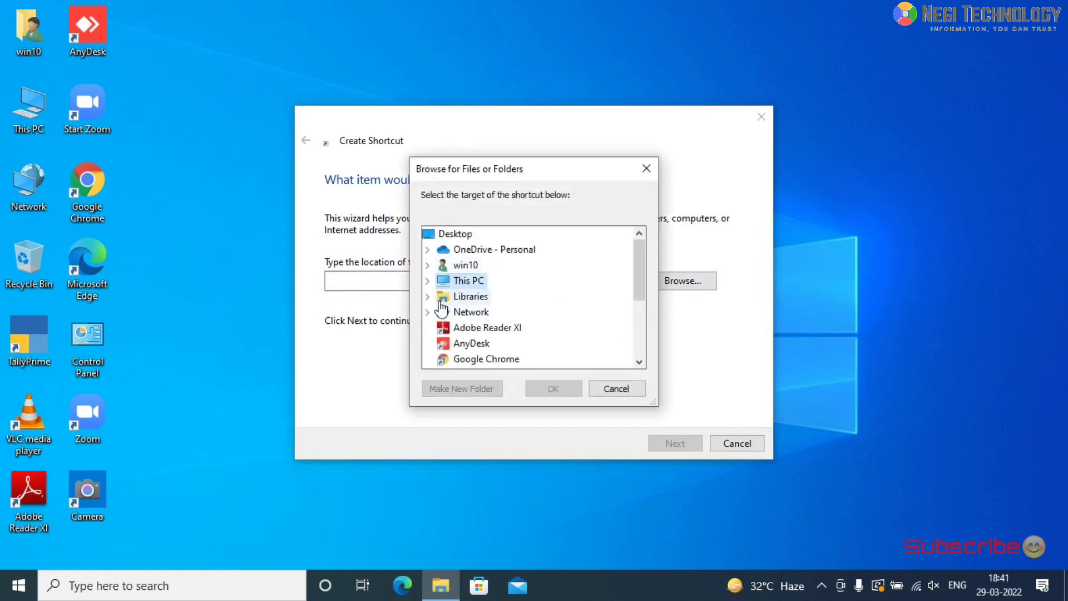
Expand This PC, Local Disk (C:) and its Program Files (x86) folder in the target tree
left_click(428, 281)
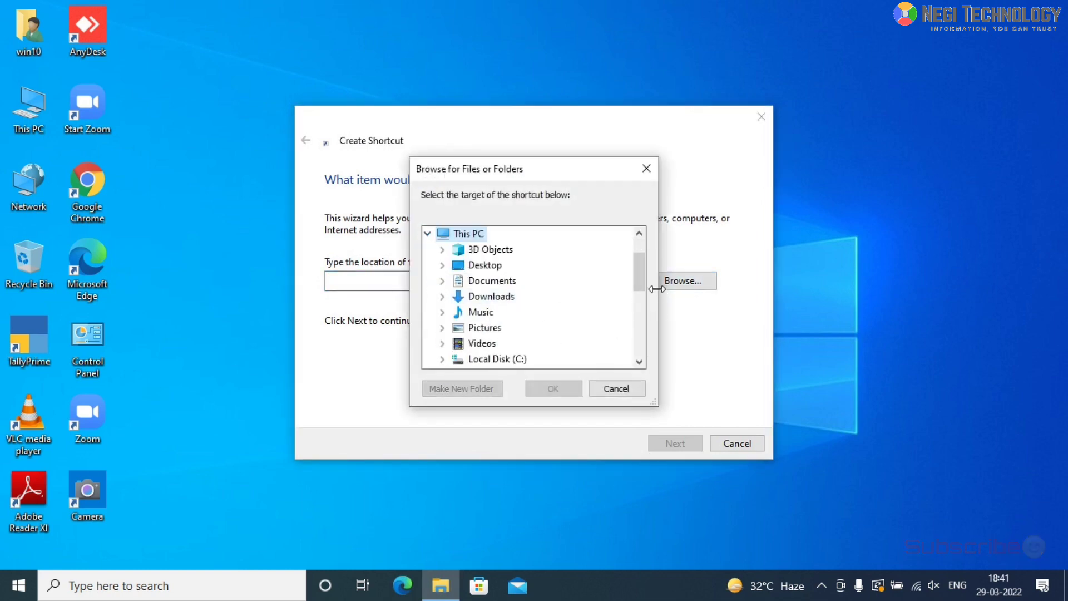
left_click_drag(635, 264, 636, 278)
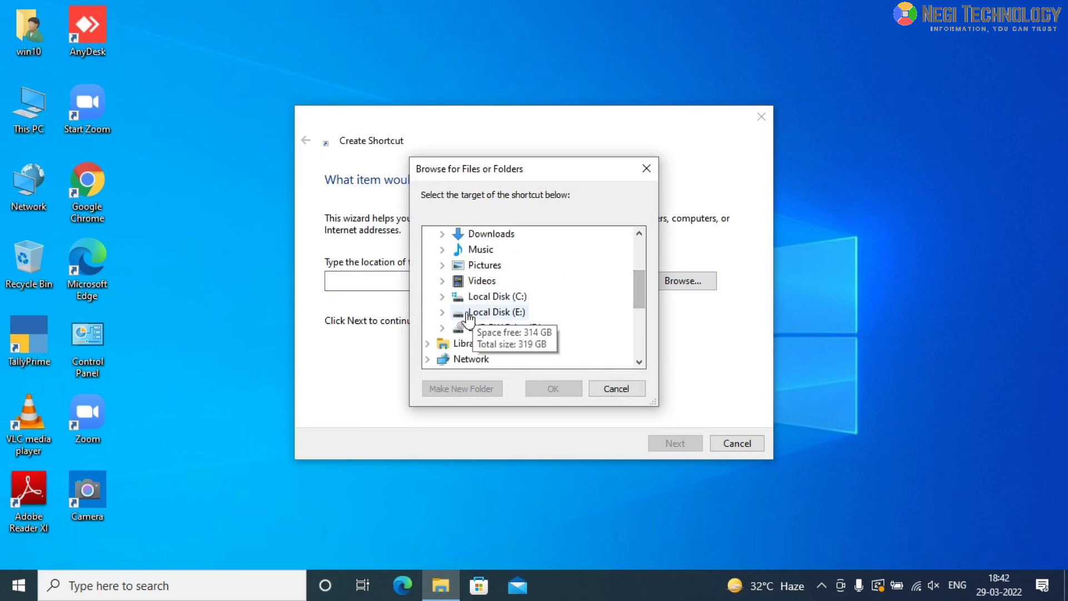
left_click(443, 301)
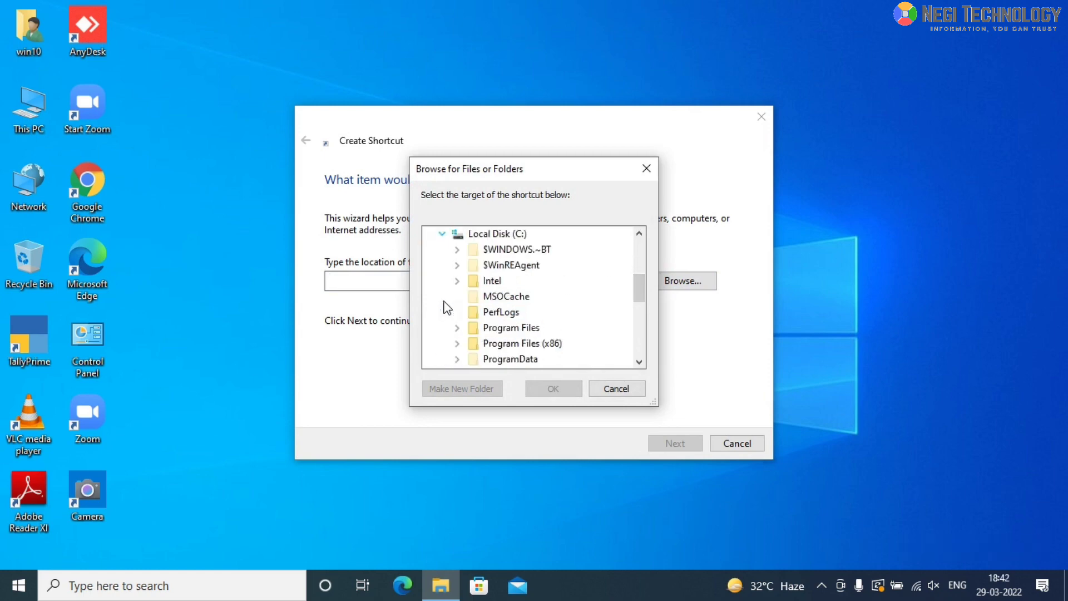
left_click_drag(636, 292, 636, 297)
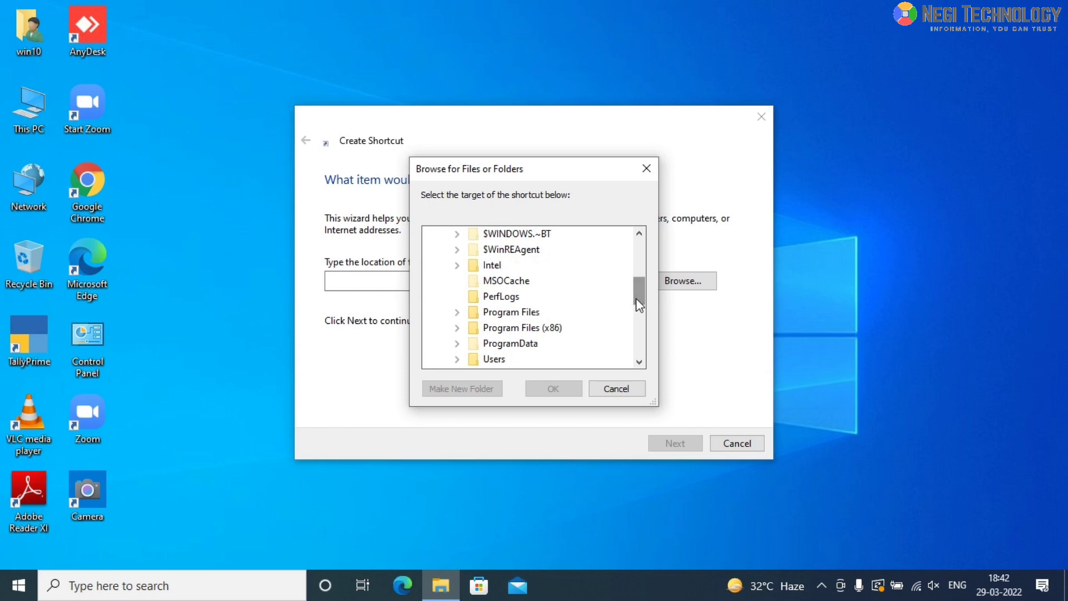
left_click(643, 363)
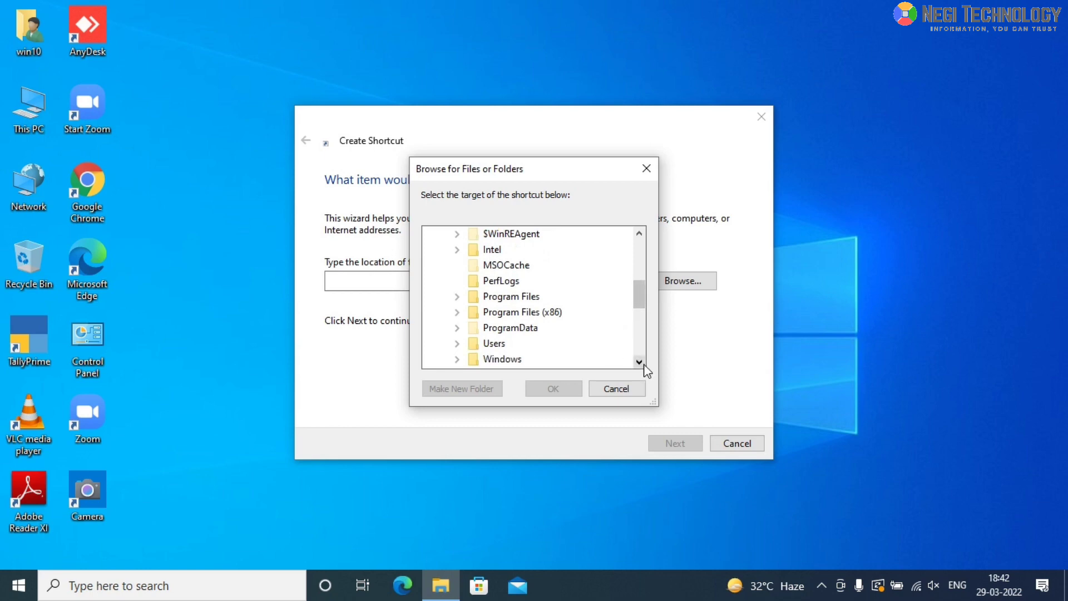
left_click(640, 362)
left_click(639, 362)
left_click(639, 362)
left_click(456, 281)
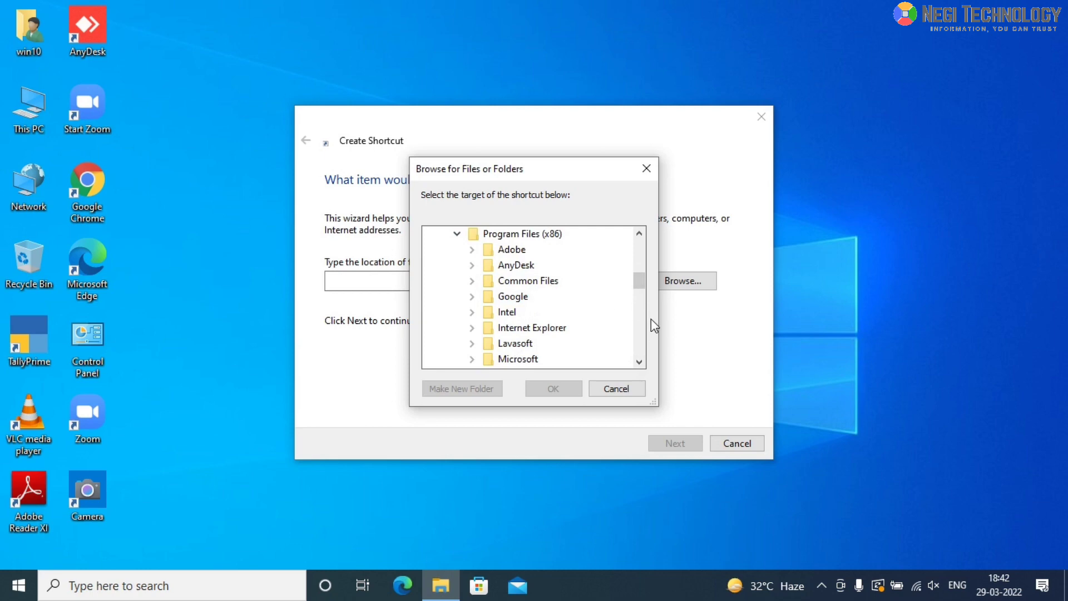
Expand the Microsoft Office folder and its Office12 subfolder within Program Files (x86)
left_click(639, 361)
left_click(639, 361)
left_click(639, 362)
left_click(639, 361)
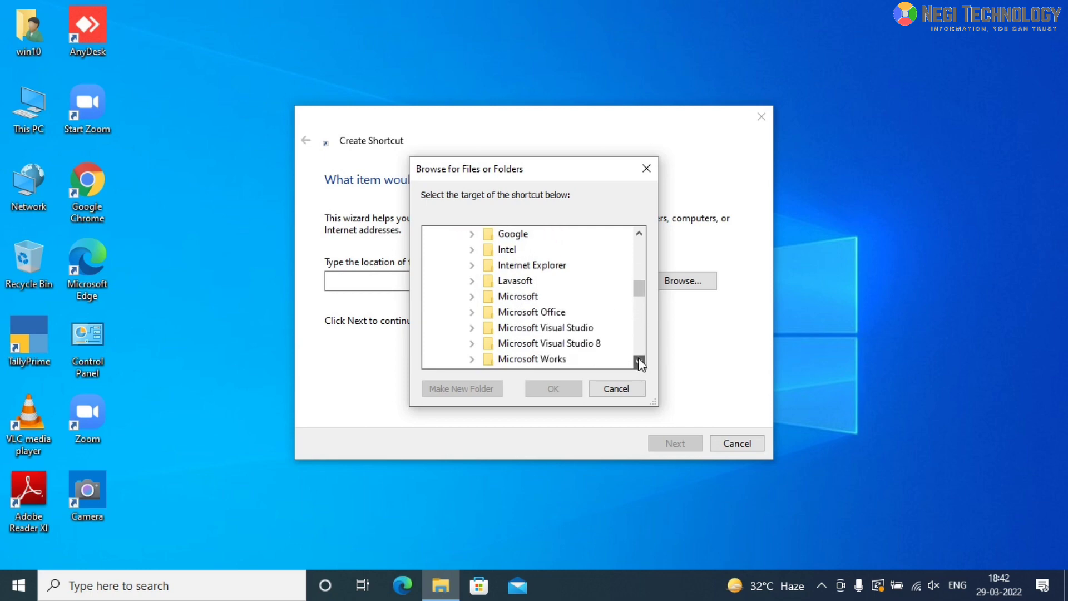
left_click(639, 362)
left_click(471, 295)
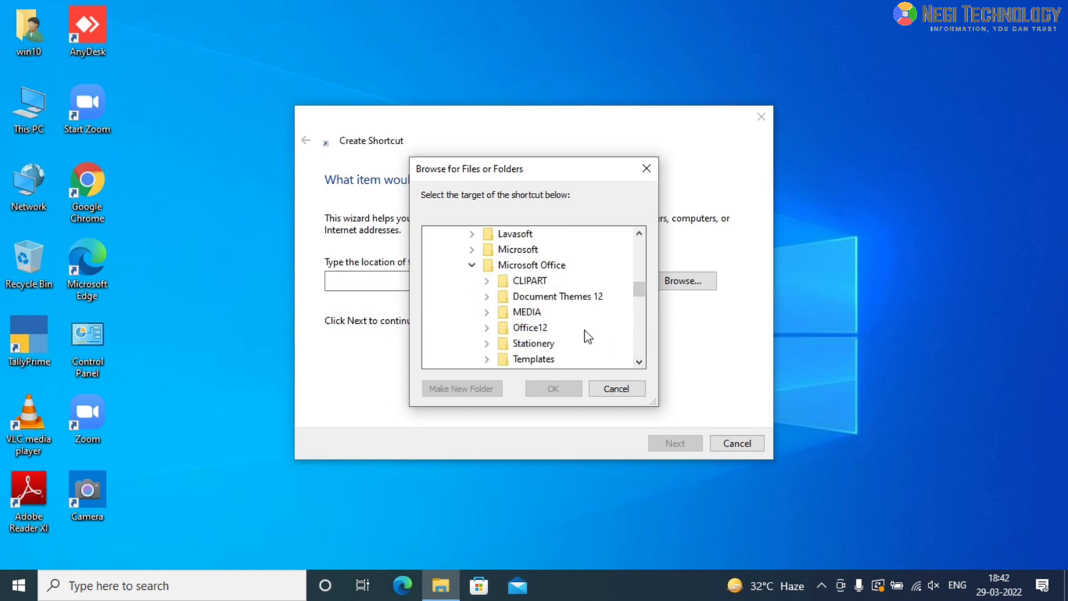
left_click(486, 327)
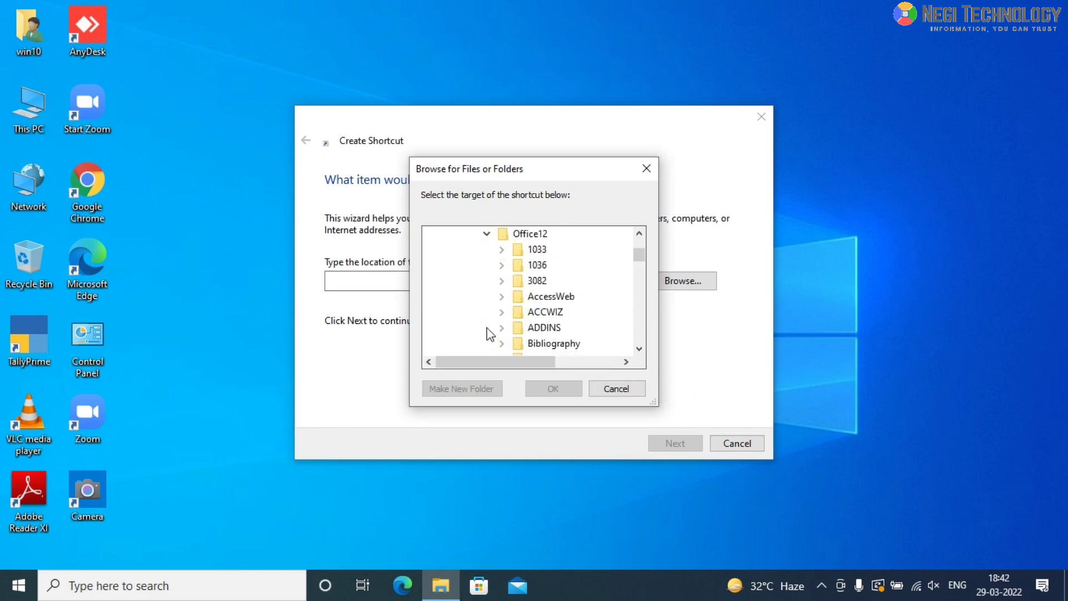
Choose WINWORD from the Office12 folder as the target of the new shortcut
left_click(639, 348)
left_click(639, 348)
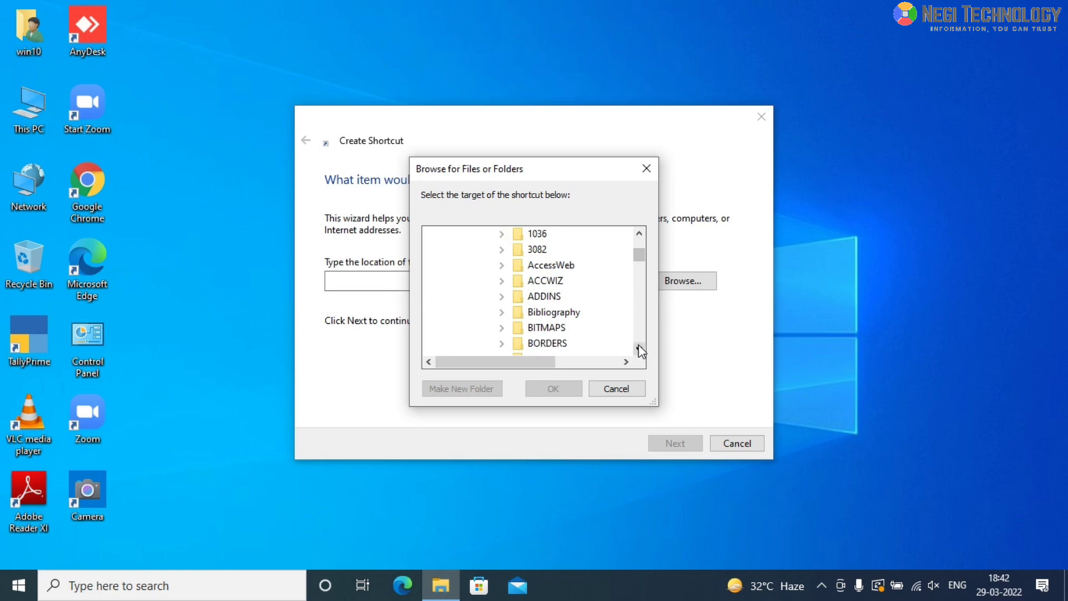
left_click(639, 348)
left_click_drag(639, 254, 639, 323)
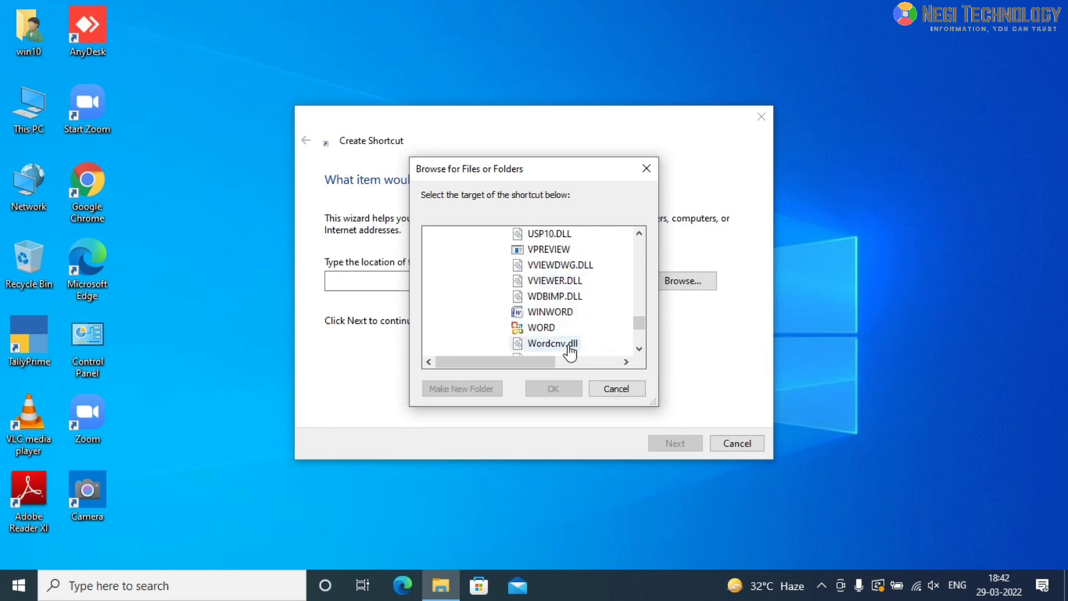
left_click(569, 314)
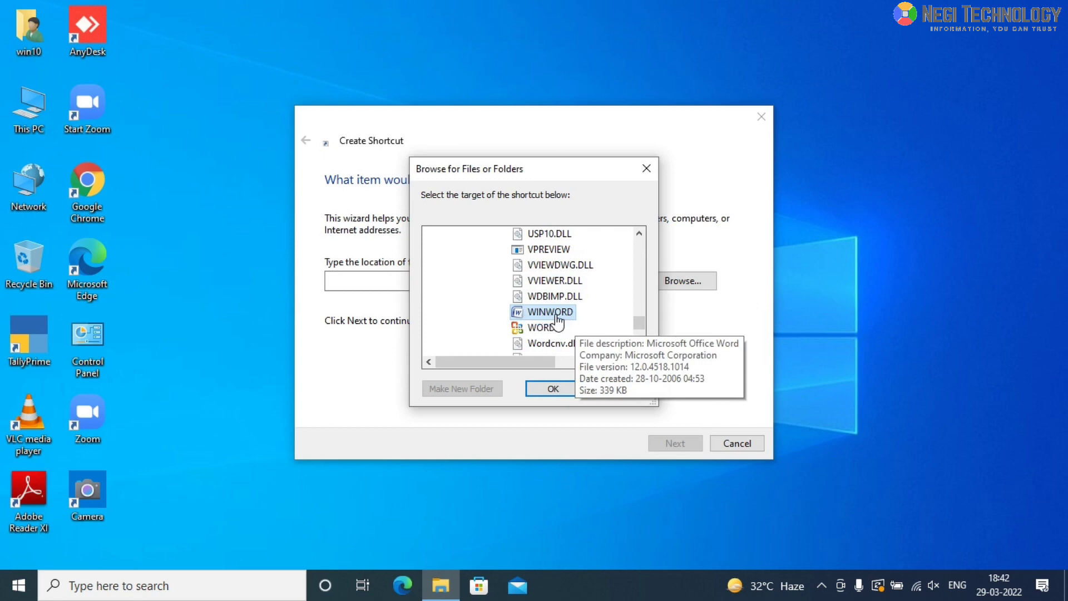
left_click(567, 391)
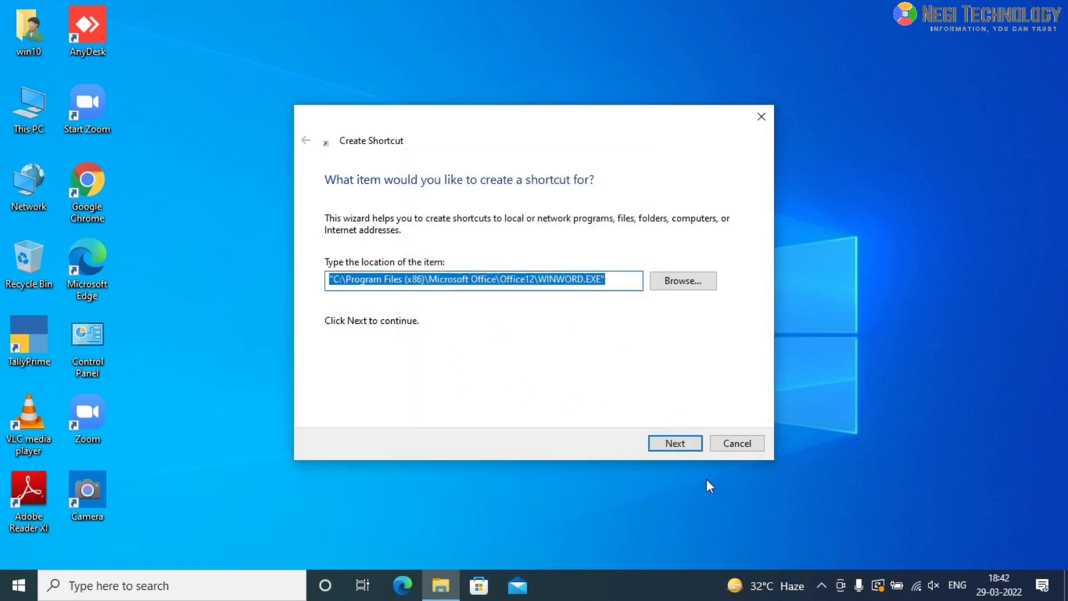
Name the Word shortcut "w" and finish creating it on the desktop
left_click(675, 442)
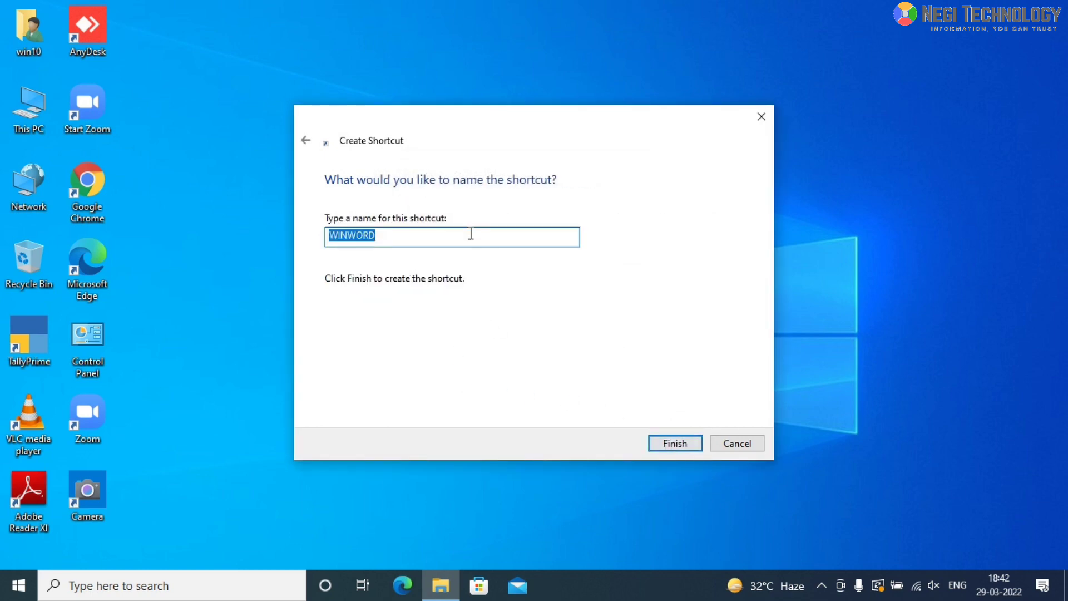
key("BackSpace")
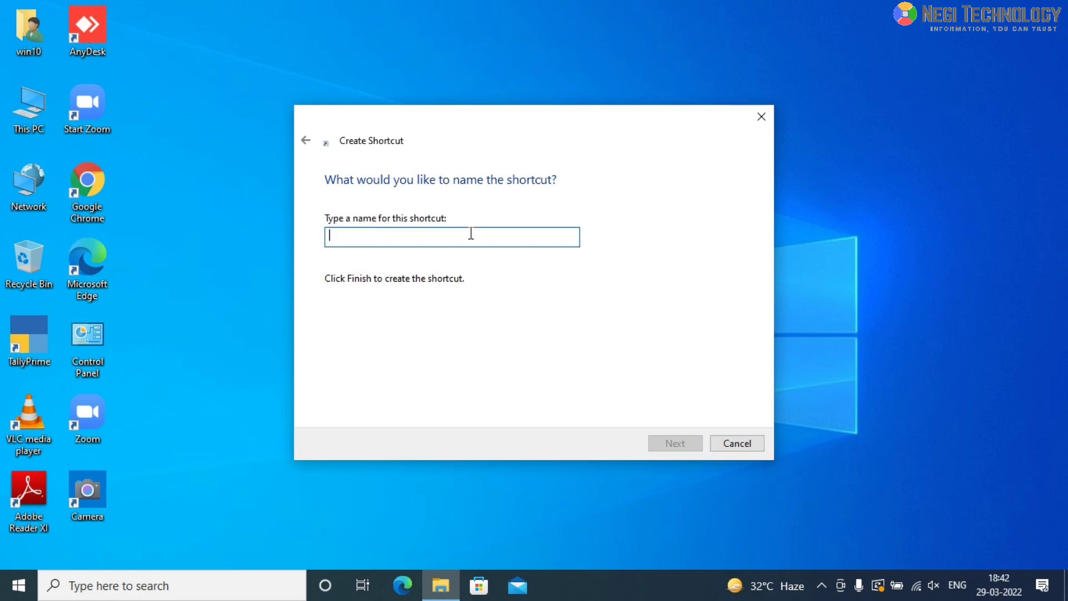
type("w")
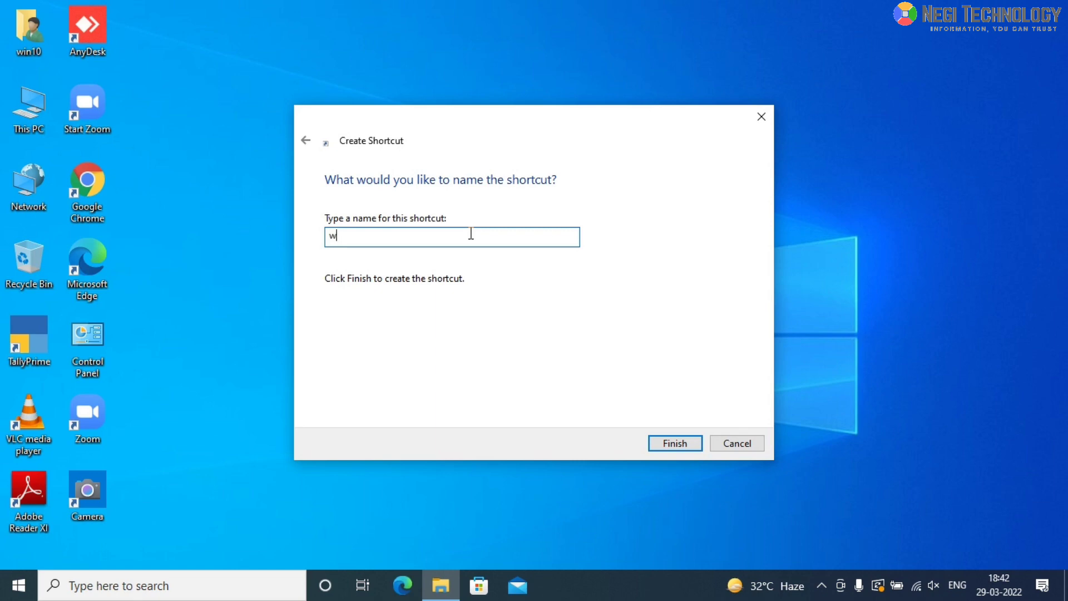
left_click(692, 448)
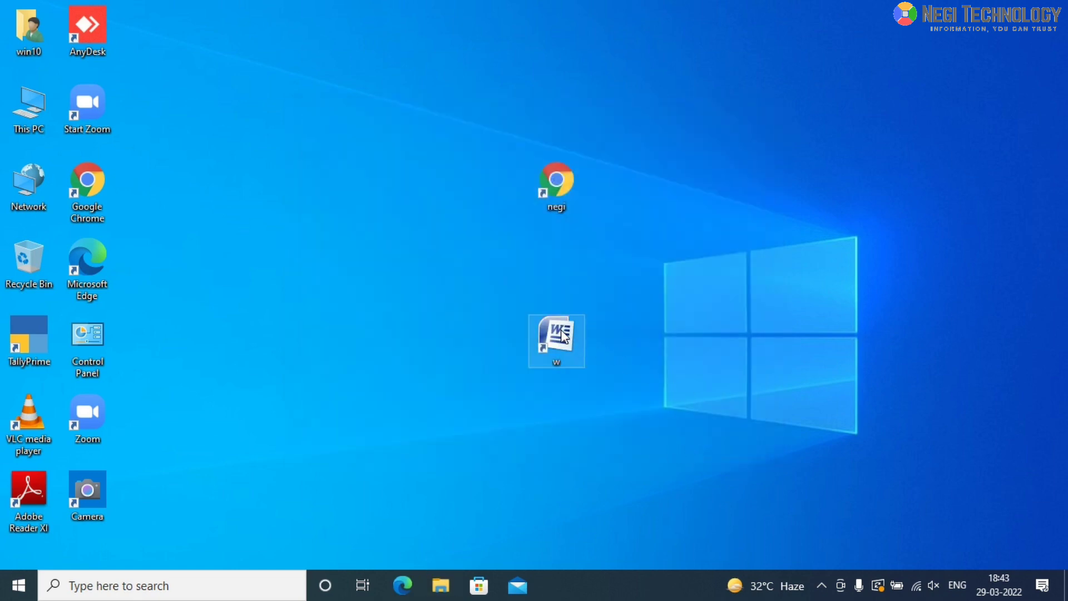
Place the w shortcut beside the negi shortcut on the desktop and cut both shortcuts together
left_click_drag(575, 335, 673, 186)
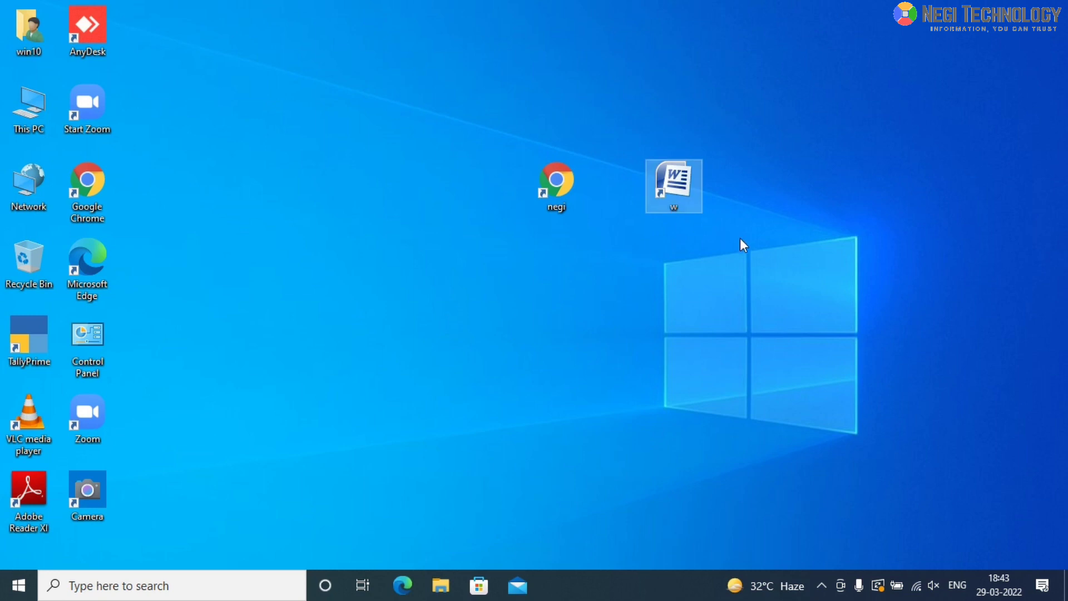
left_click_drag(777, 222, 515, 174)
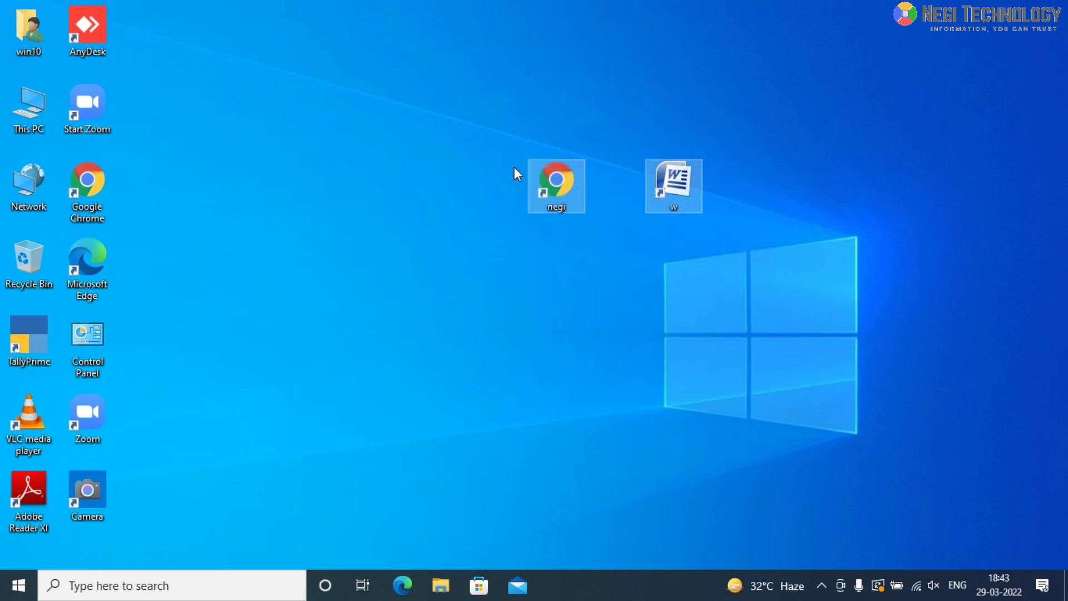
right_click(566, 181)
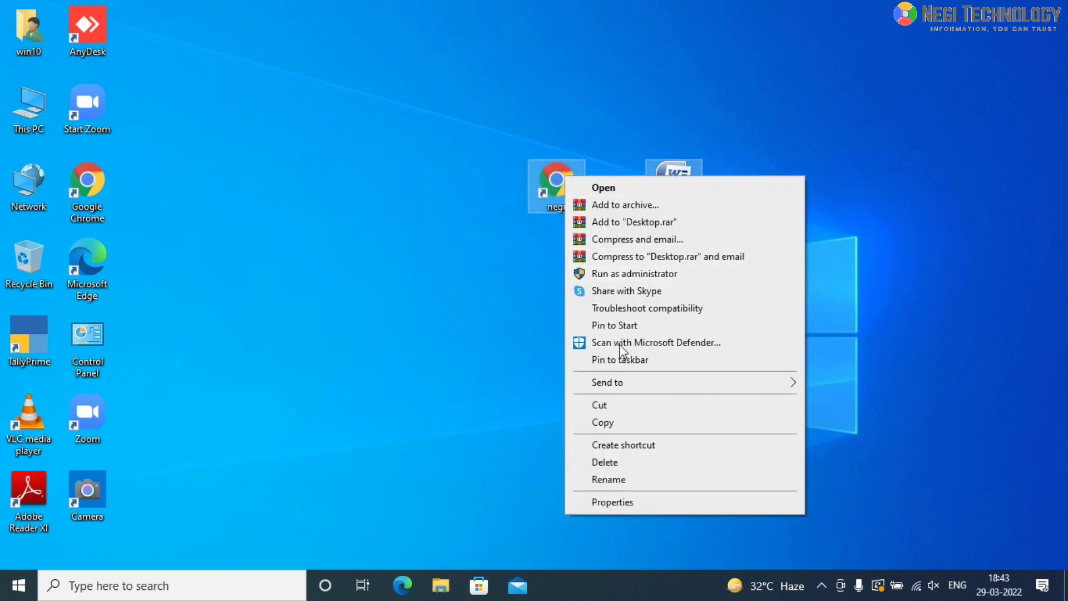
left_click(619, 404)
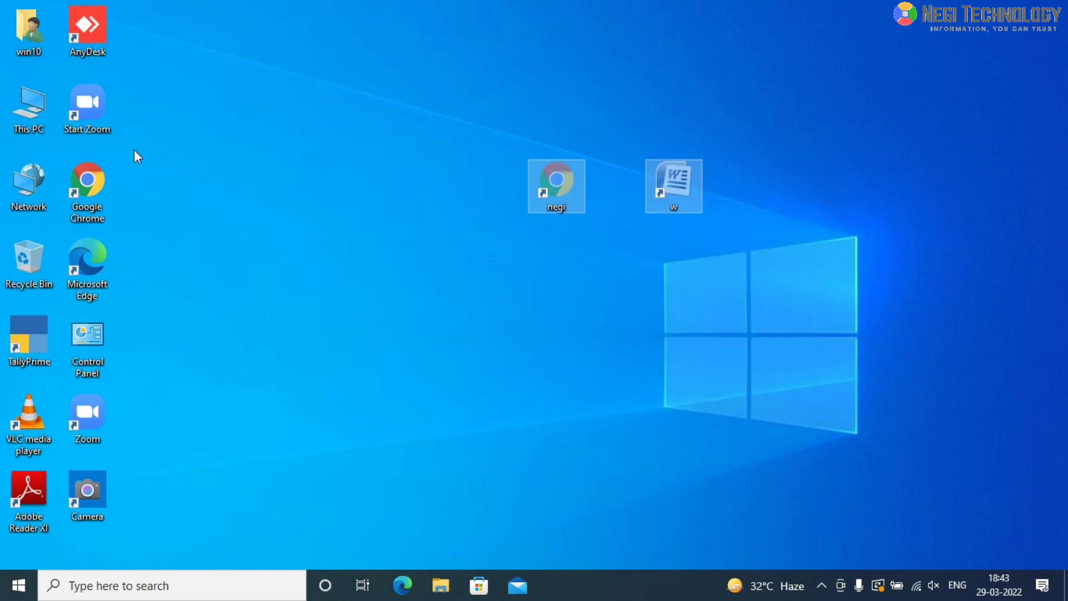
Open the System32 folder inside the Windows folder on Local Disk (C:)
double_click(29, 109)
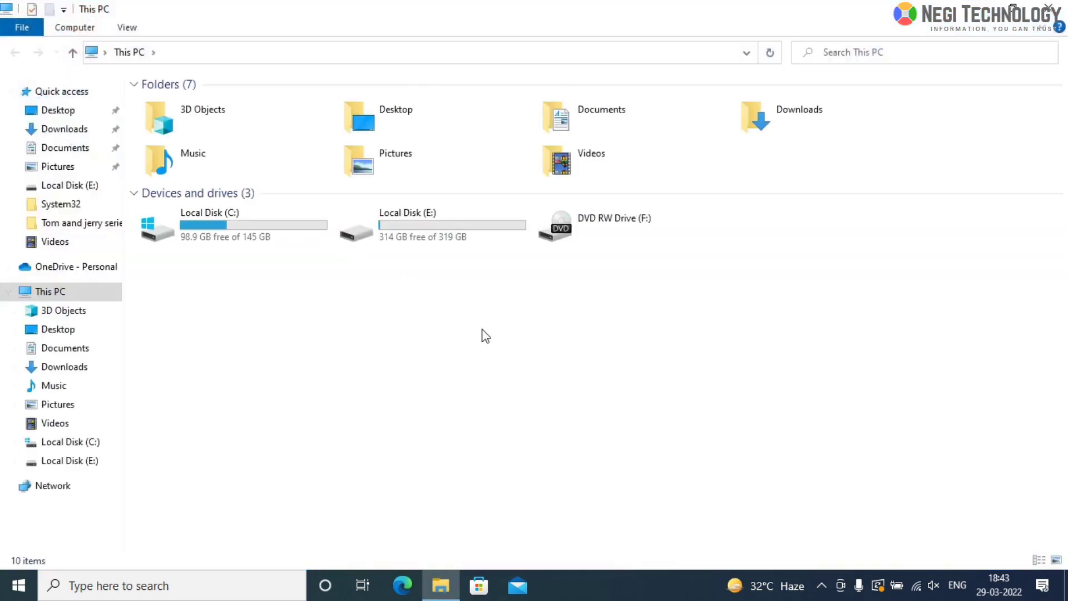
double_click(240, 218)
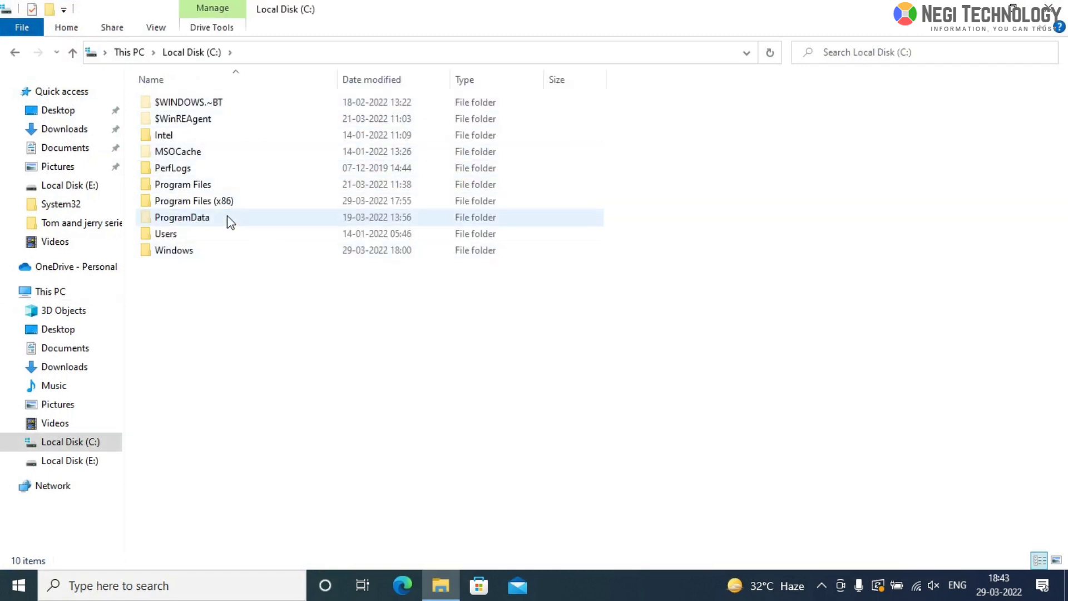
double_click(198, 254)
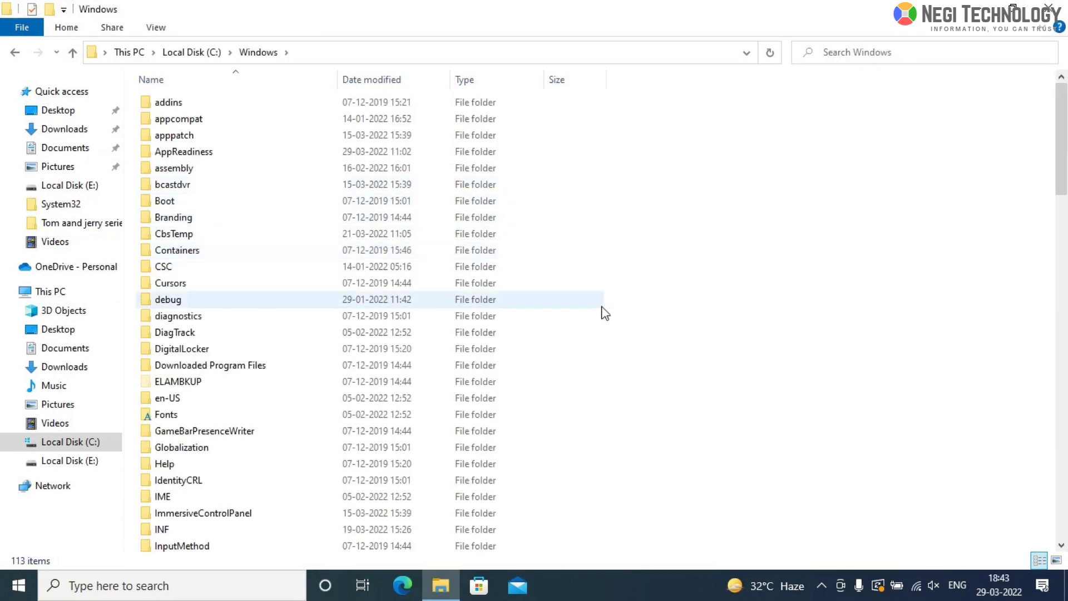
left_click_drag(1064, 169, 1064, 361)
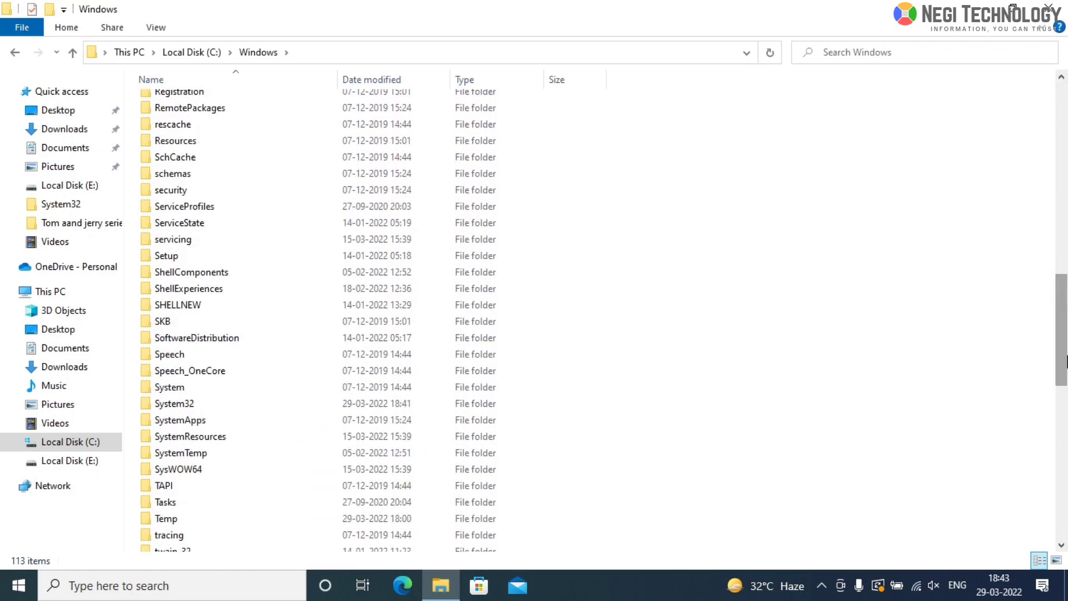
left_click(222, 406)
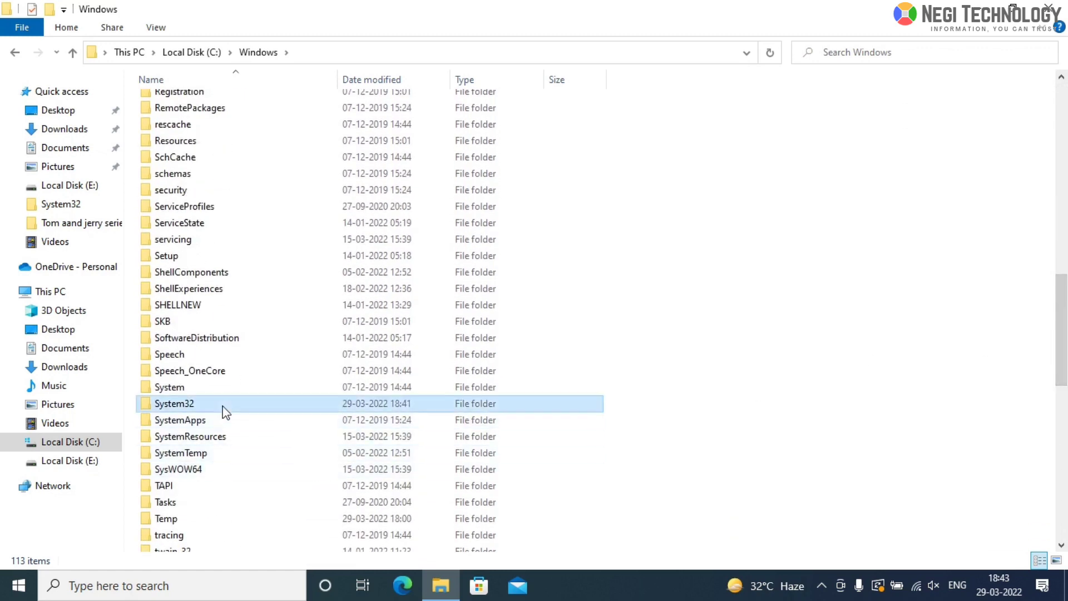
double_click(188, 406)
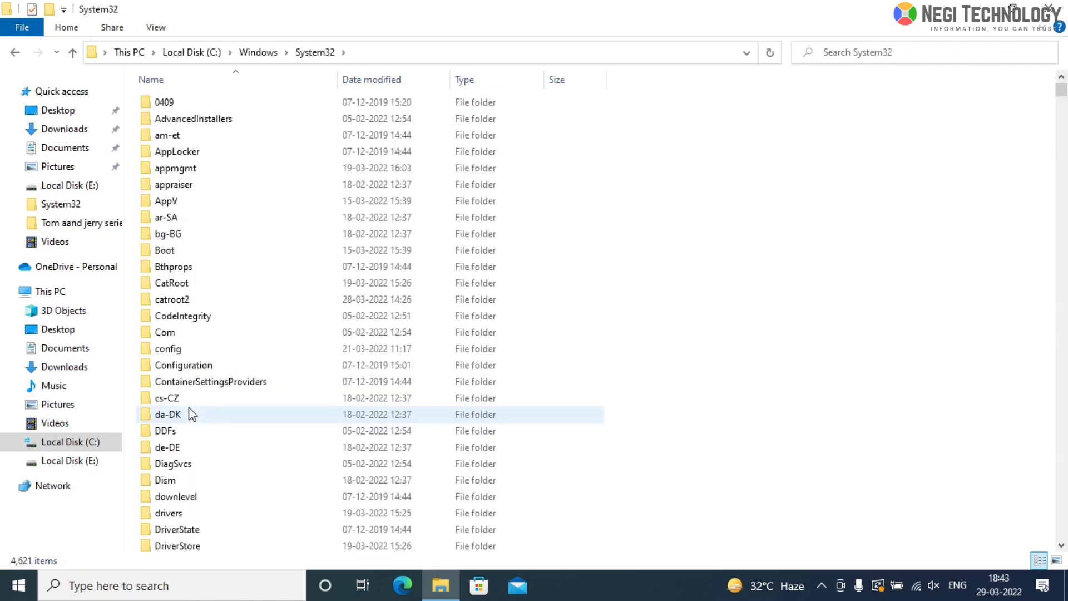
Paste the two cut shortcuts into System32, granting administrator permission for the move
right_click(804, 237)
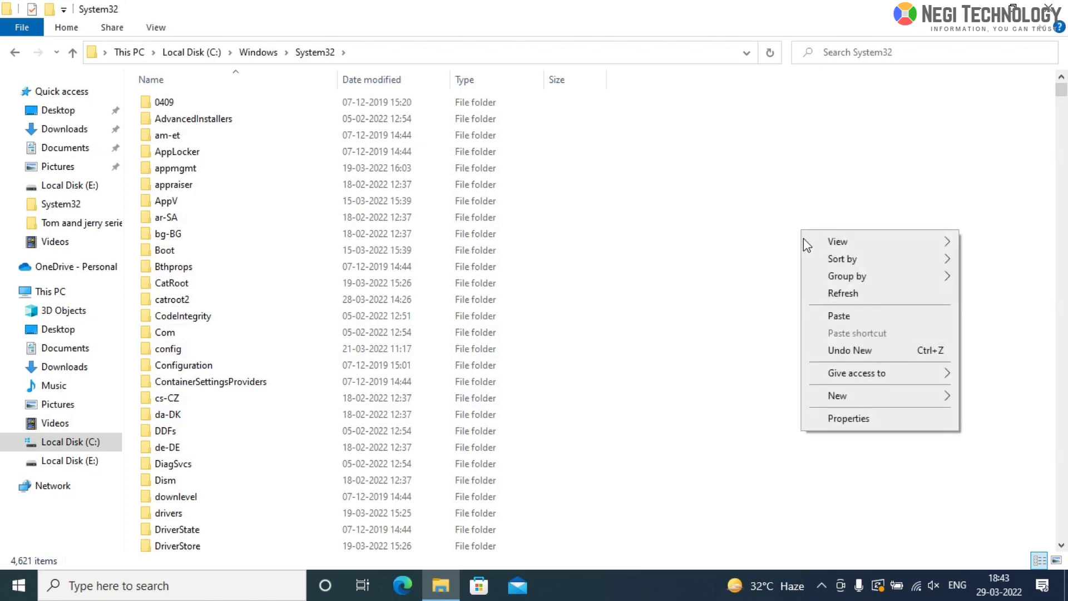
left_click(837, 318)
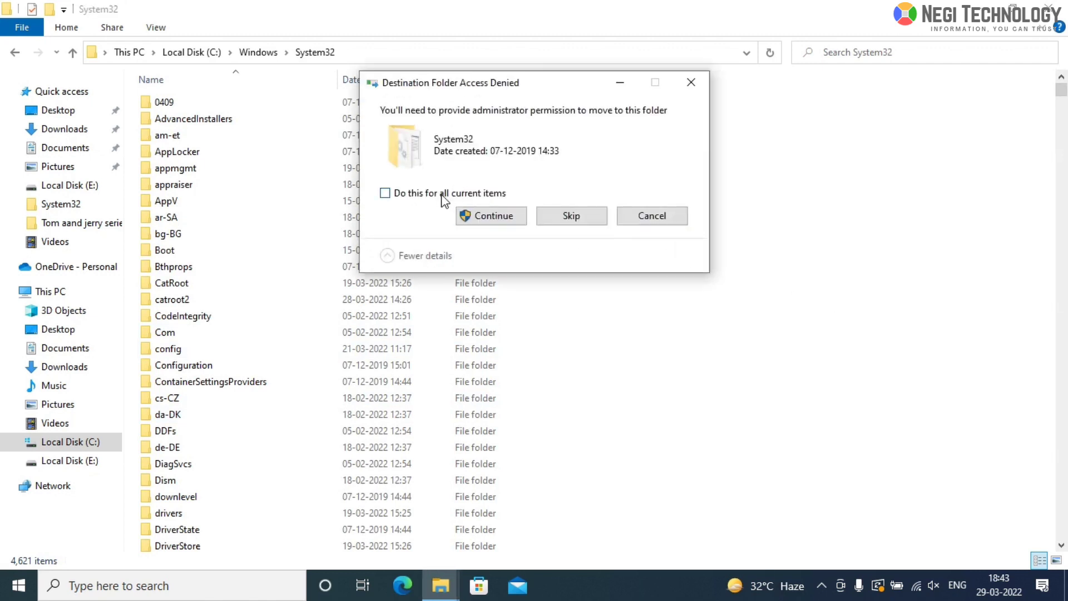
left_click(492, 216)
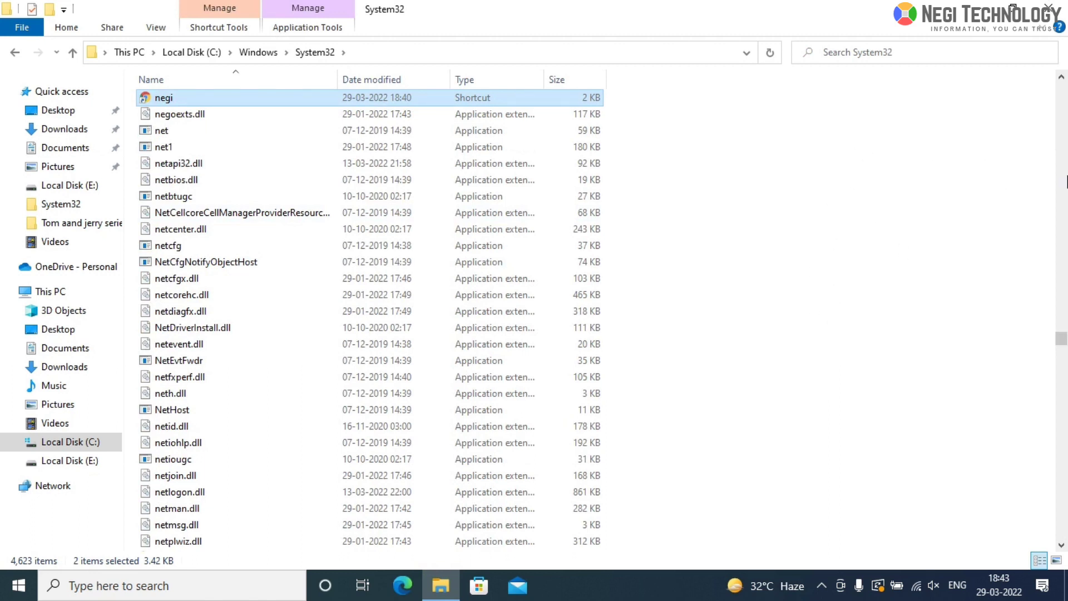
Locate the negi and w shortcuts in the System32 file list and close the folder window
left_click(1061, 78)
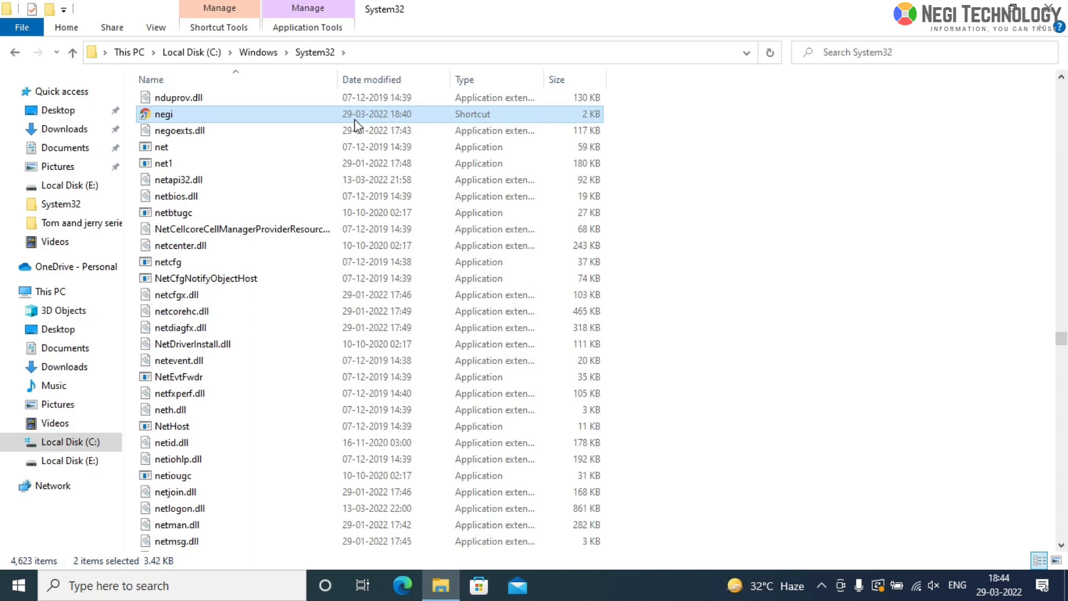
key("w")
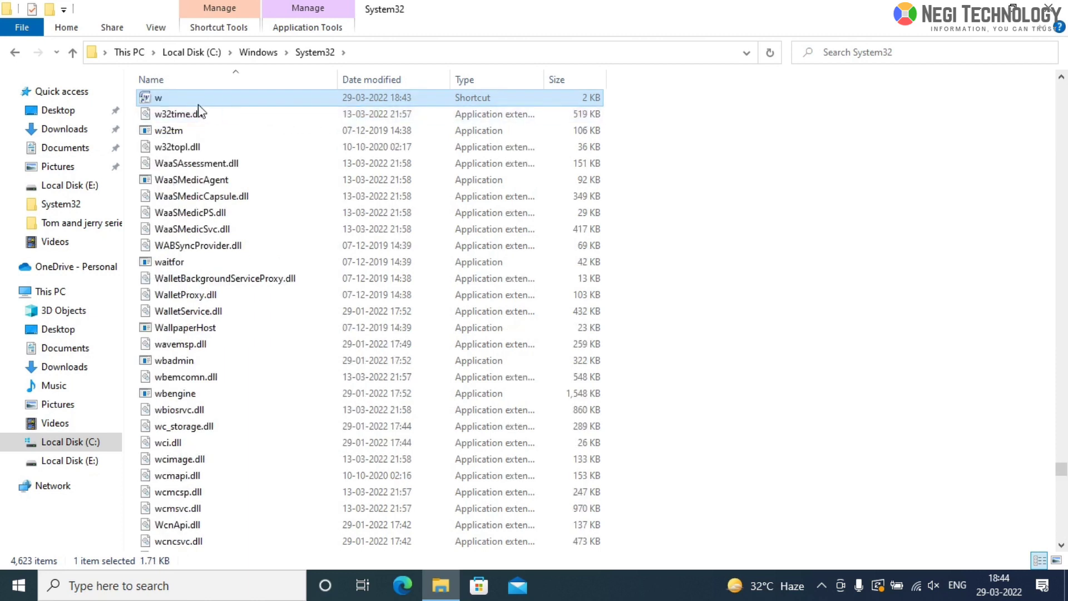
left_click(1059, 17)
Refresh the desktop and launch Google Chrome by running the command "negi" from the Run dialog
right_click(815, 165)
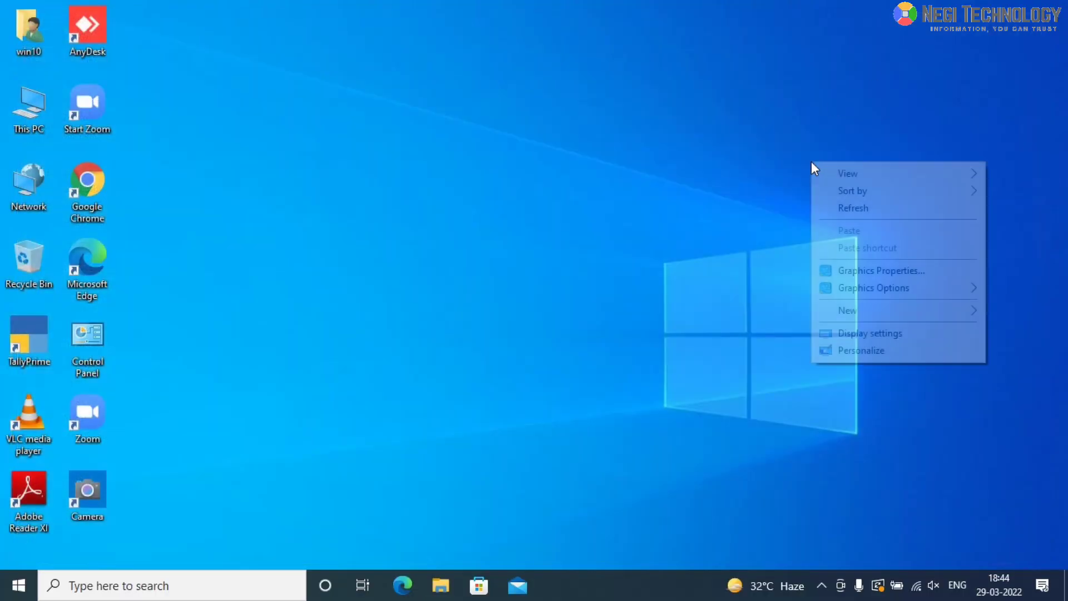
left_click(893, 214)
key("super+r")
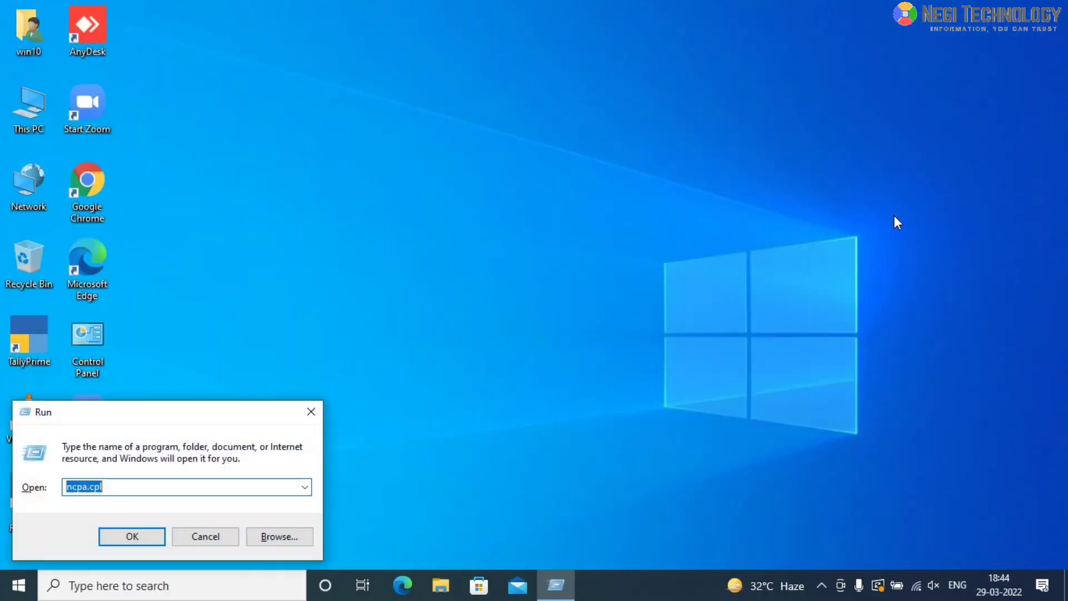
type("negi")
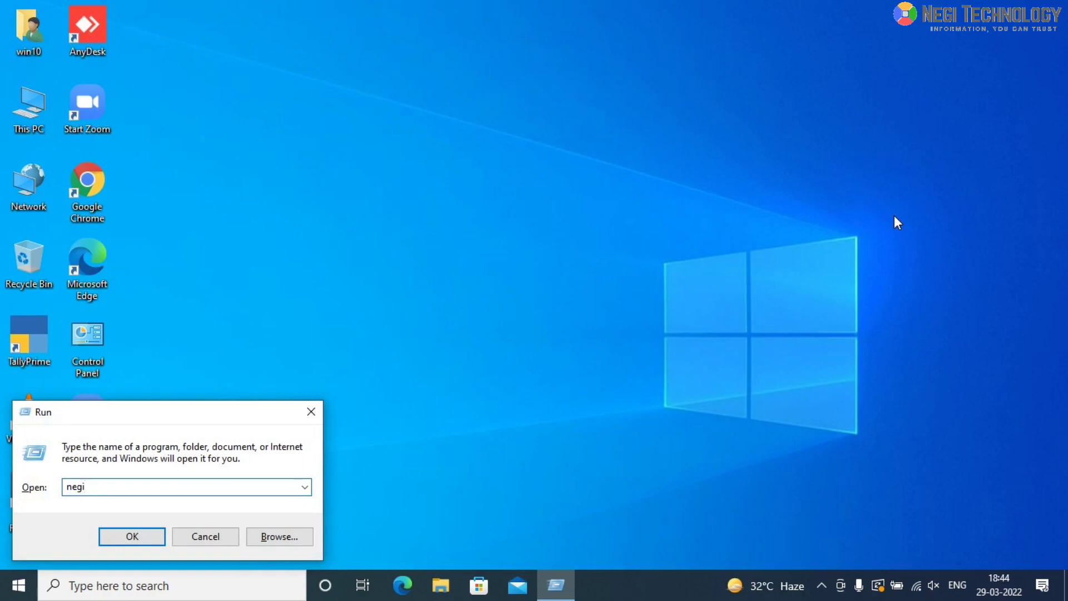
key("Return")
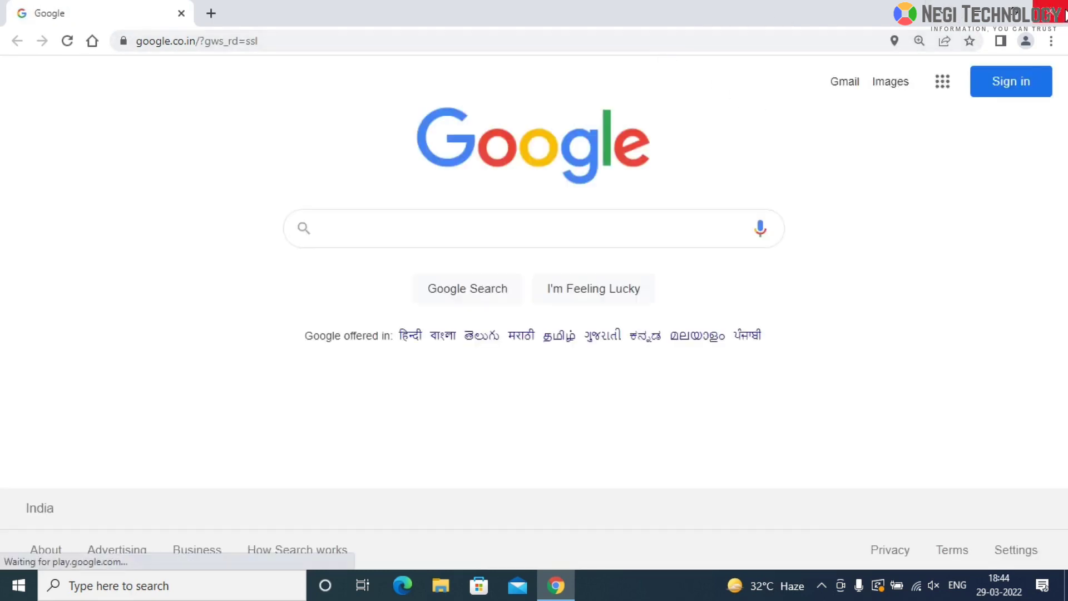
Launch Microsoft Word by running "winword" and enter the sample text "Aklsdjk;asd;lfjlsdfs" in the blank document
type("w")
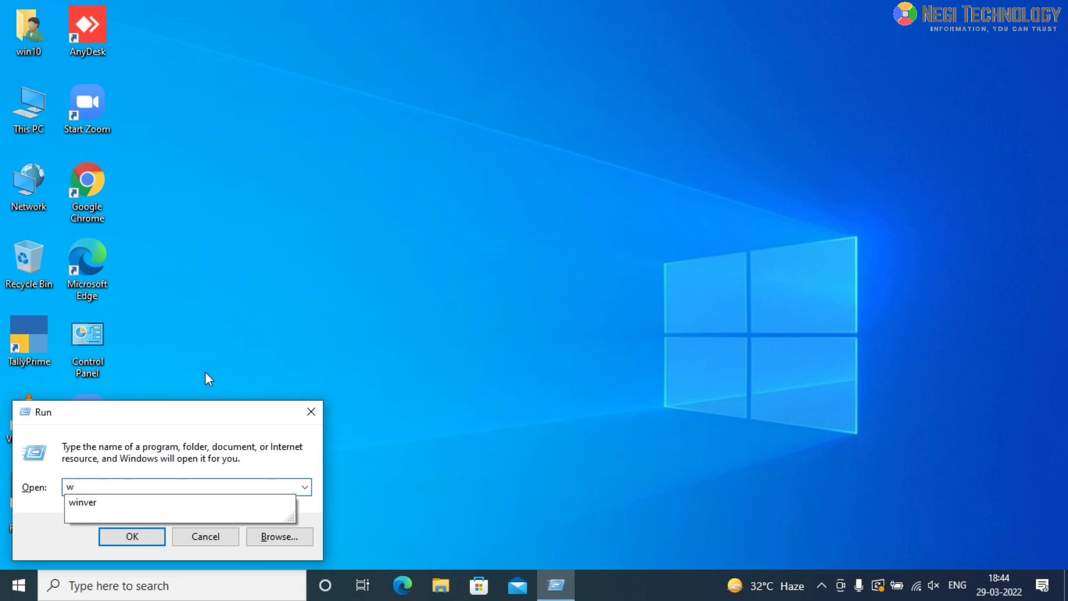
type("inword")
key("Return")
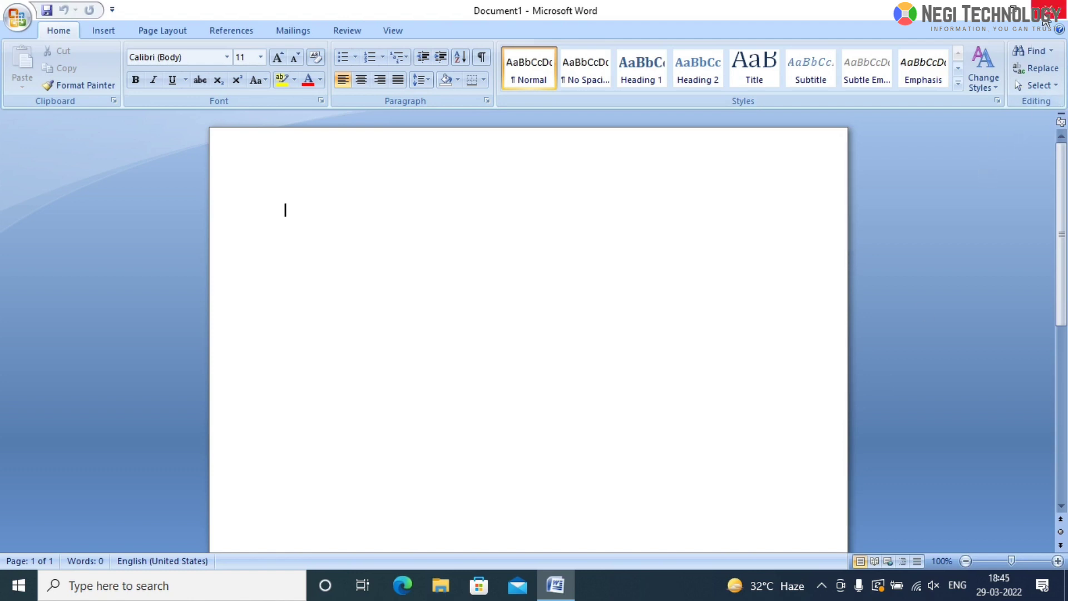
type("aklsdjk;asd;lfjl")
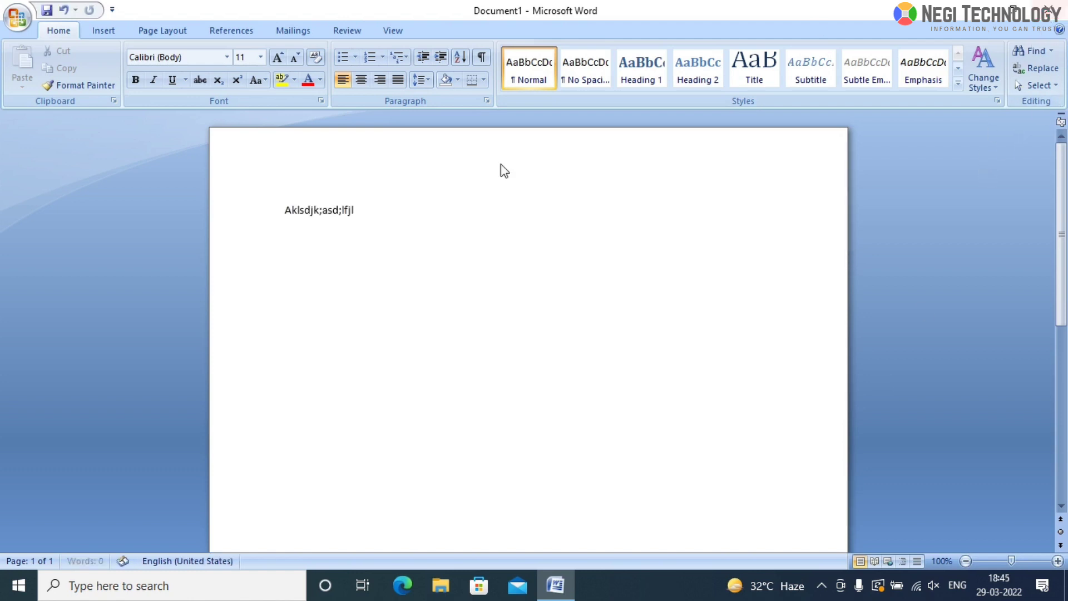
type("sdfs")
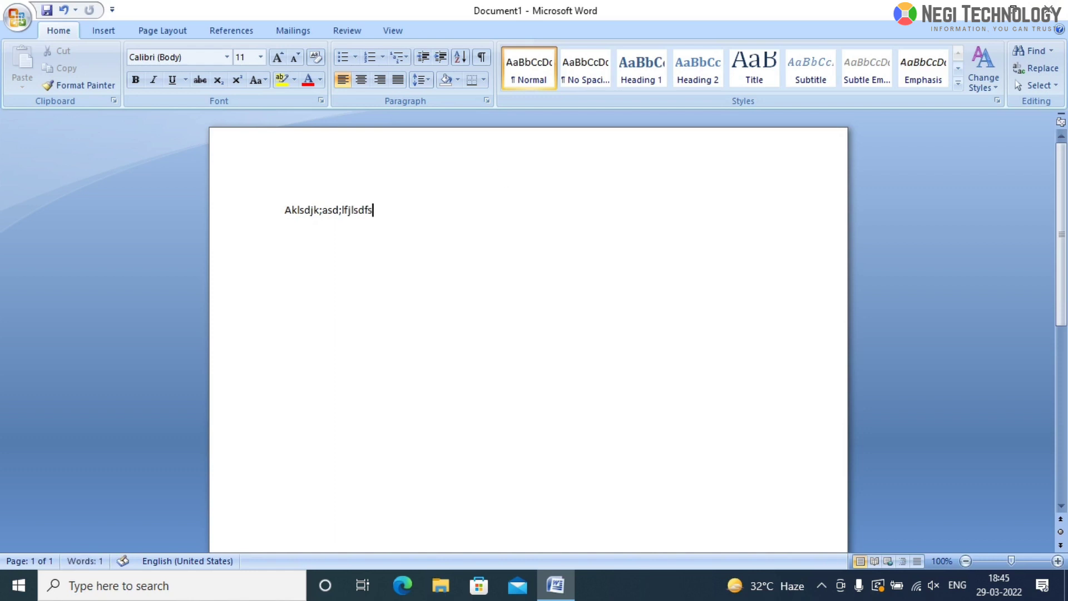